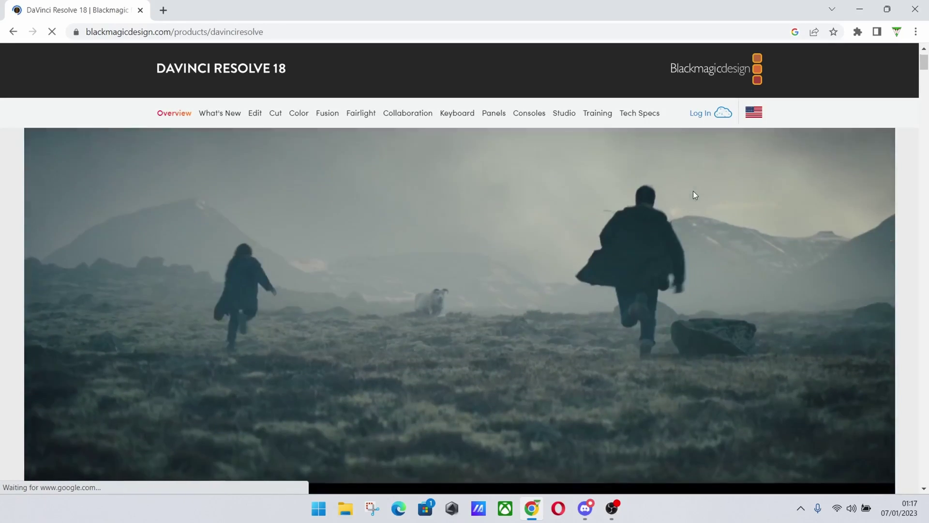
# Choose the free DaVinci Resolve 18 Windows download and begin filling in the registration form
pyautogui.scroll(-10, 693, 190)
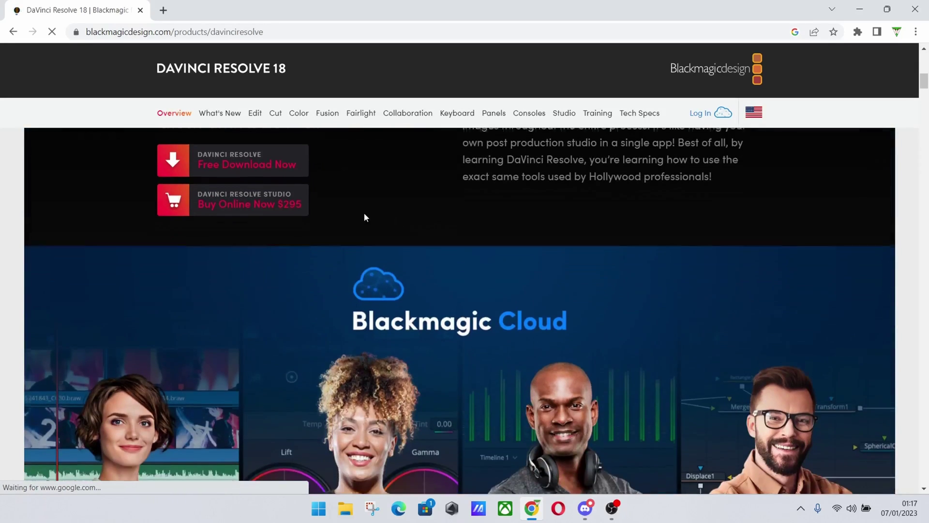
pyautogui.scroll(1, 339, 232)
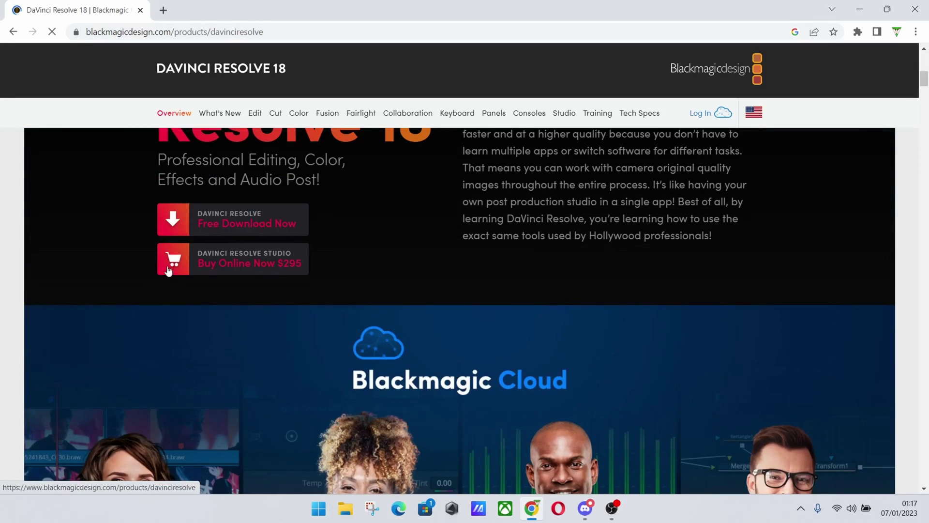
pyautogui.click(218, 222)
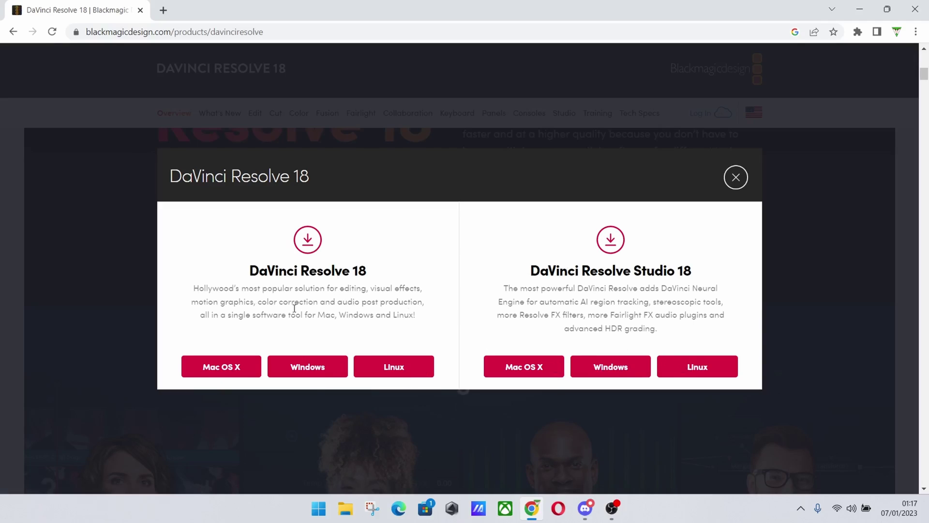
pyautogui.click(306, 370)
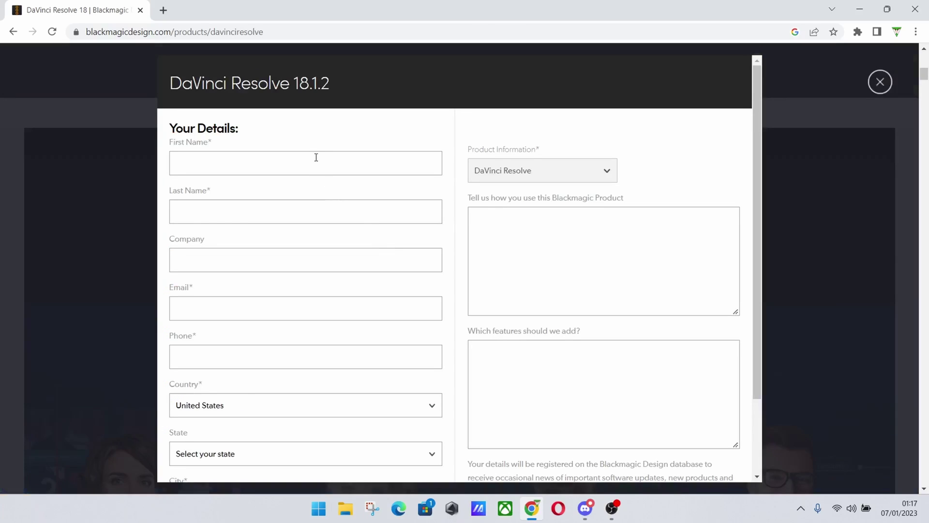
pyautogui.click(317, 163)
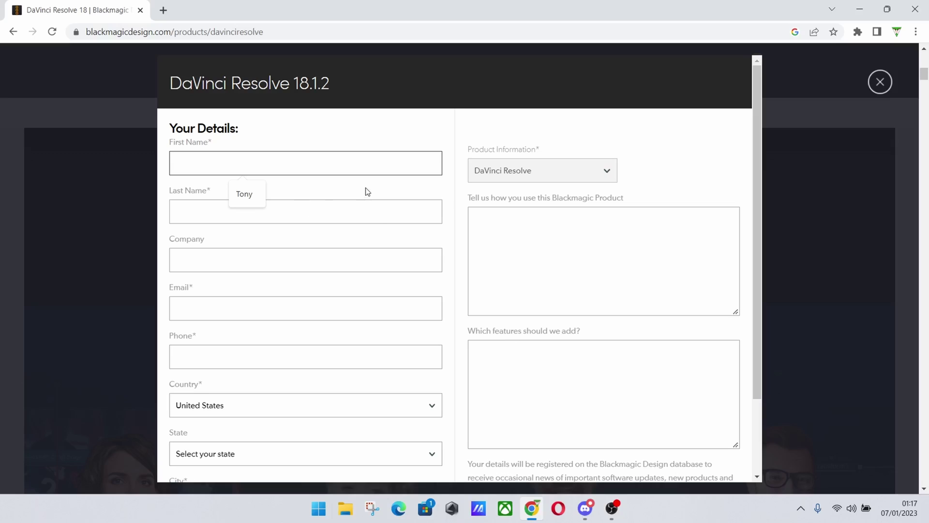
pyautogui.click(408, 137)
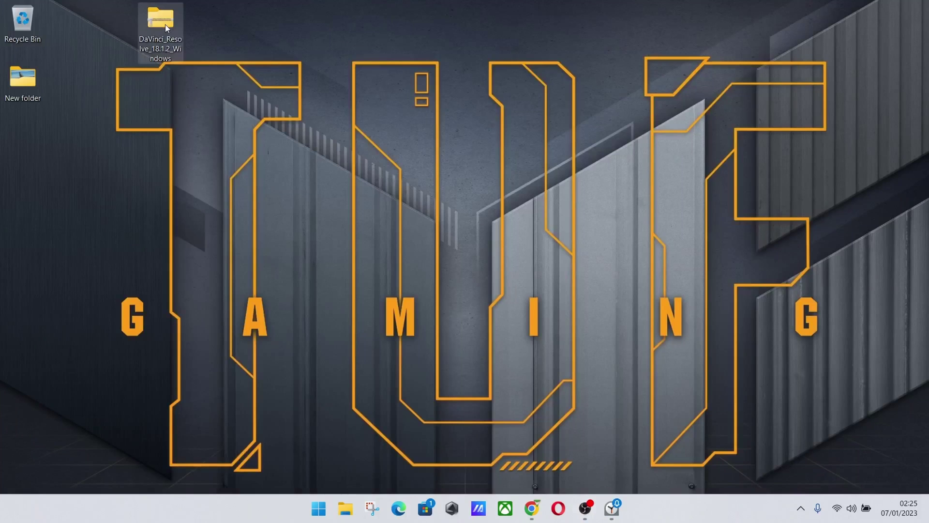
# Drag the installer from the DaVinci_Resolve_18.1.2_Windows zip to the desktop and run it
pyautogui.doubleClick(165, 24)
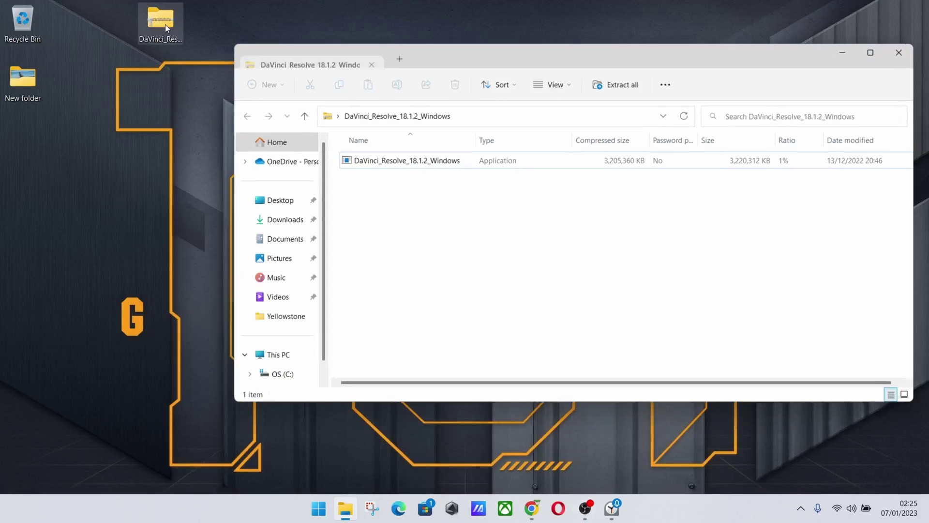
pyautogui.moveTo(388, 161); pyautogui.dragTo(152, 109)
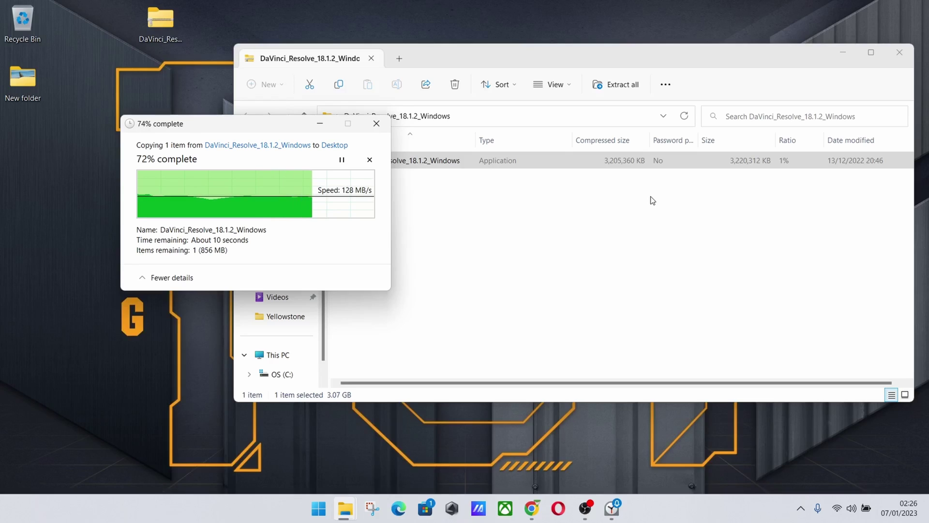
pyautogui.click(900, 52)
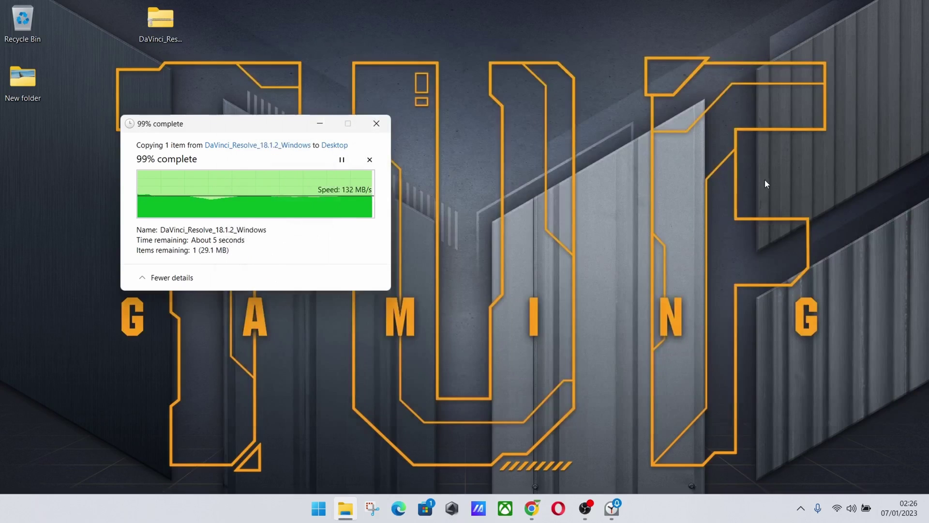
pyautogui.click(16, 162)
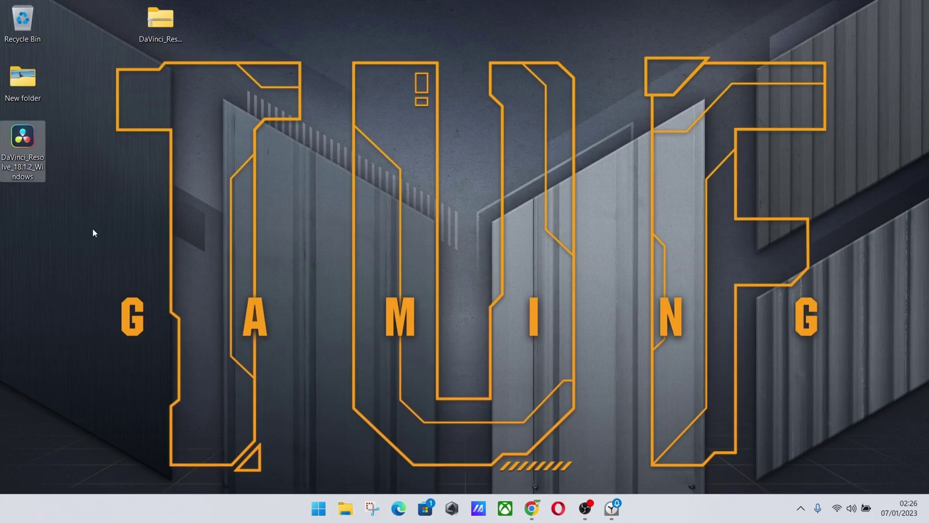
pyautogui.doubleClick(20, 137)
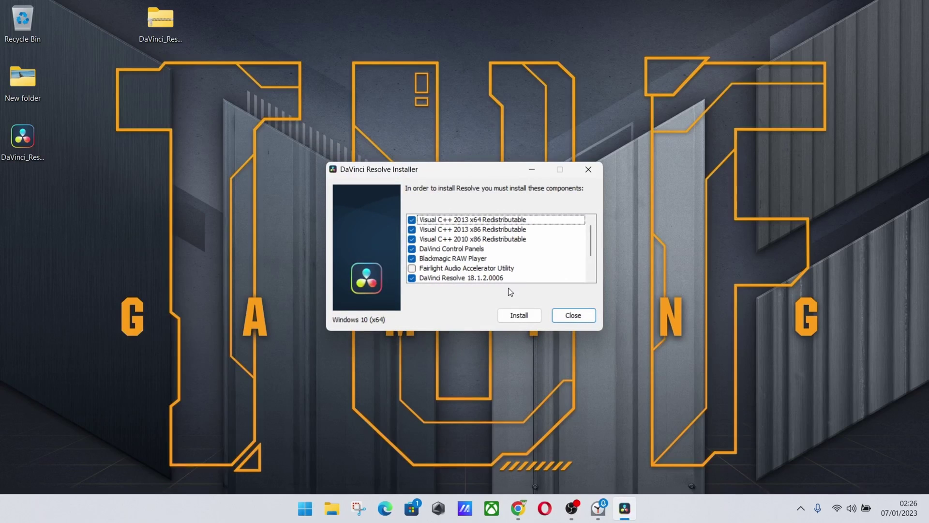
# Leave Fairlight Audio Accelerator Utility unticked and install the remaining listed components
pyautogui.scroll(-2, 450, 252)
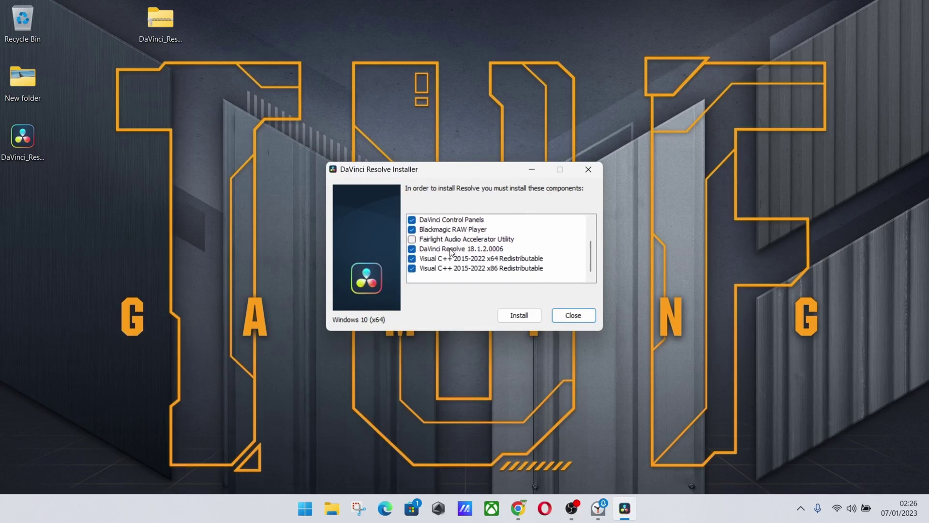
pyautogui.scroll(2, 446, 268)
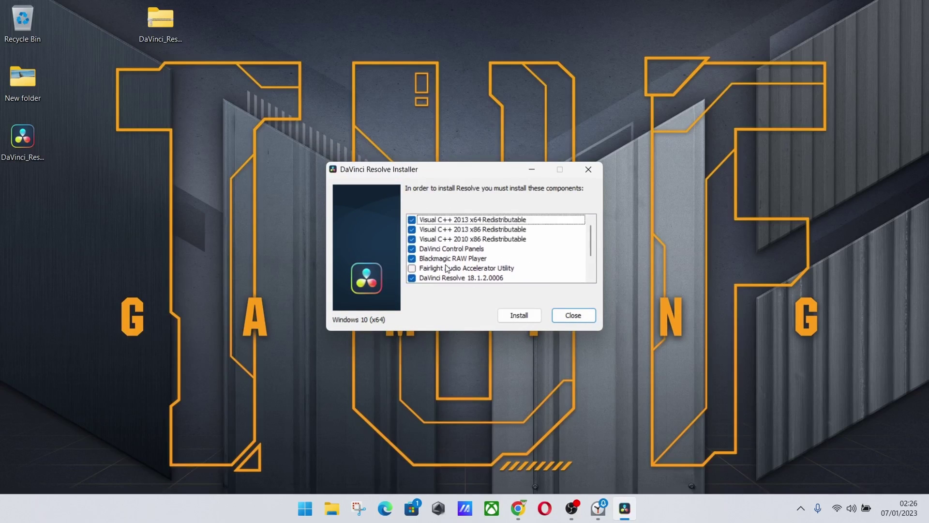
pyautogui.click(415, 270)
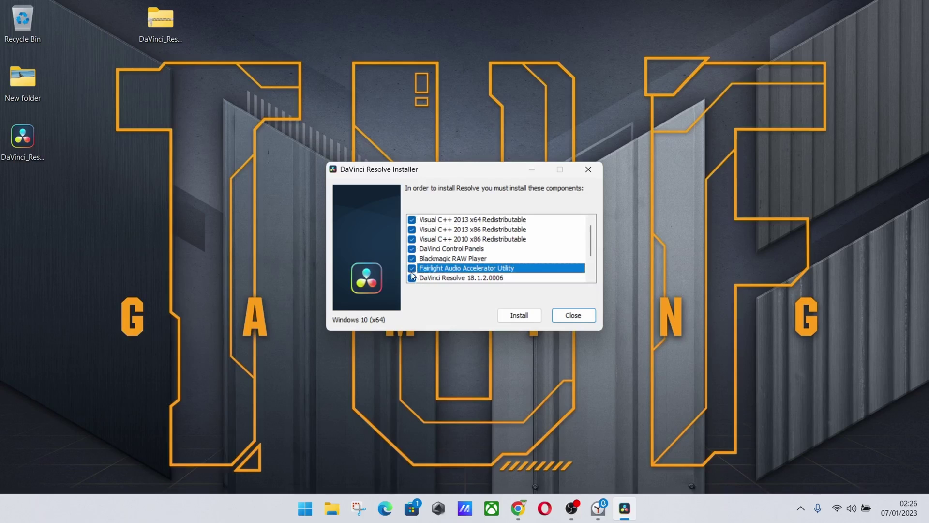
pyautogui.click(458, 248)
pyautogui.scroll(-2, 472, 255)
pyautogui.scroll(2, 472, 255)
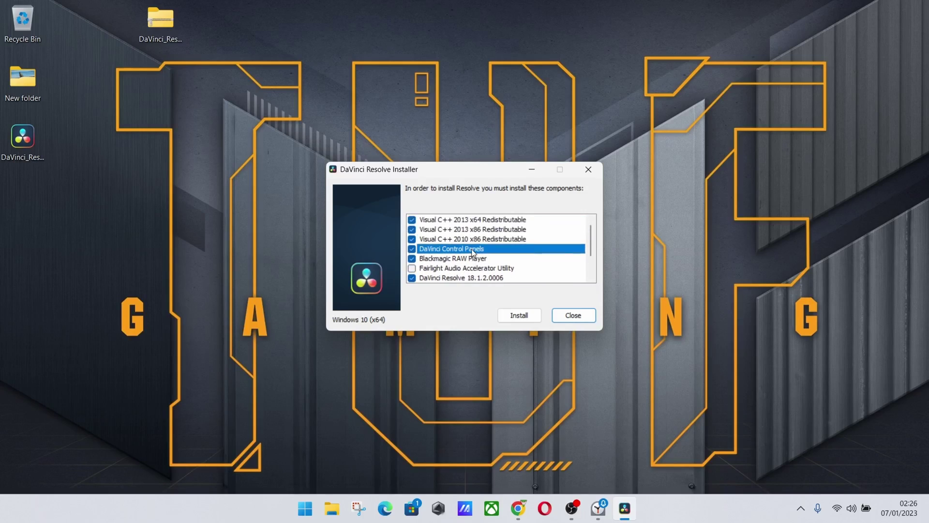
pyautogui.click(520, 315)
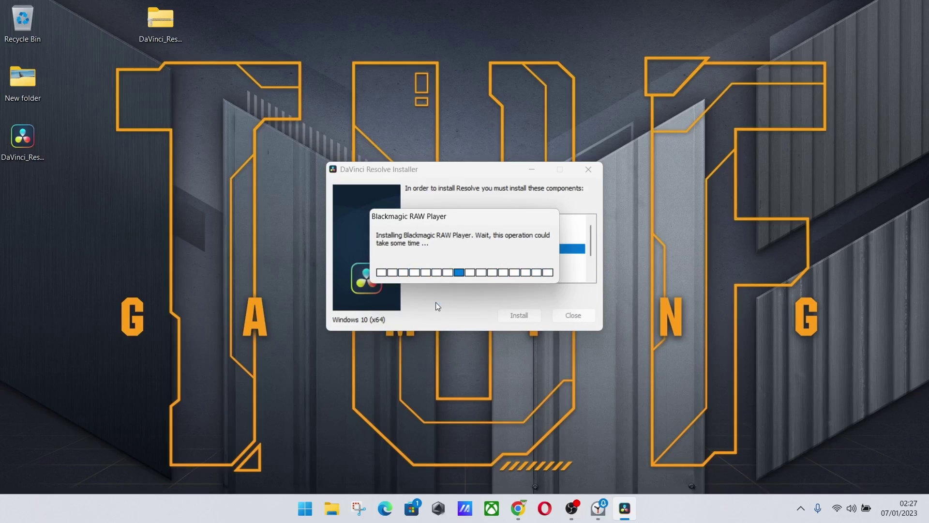
# Accept the licence terms, keep the default install folder and start installing DaVinci Resolve
pyautogui.click(528, 347)
pyautogui.hotkey('alt', 'a')
pyautogui.click(528, 348)
pyautogui.click(528, 348)
pyautogui.click(528, 347)
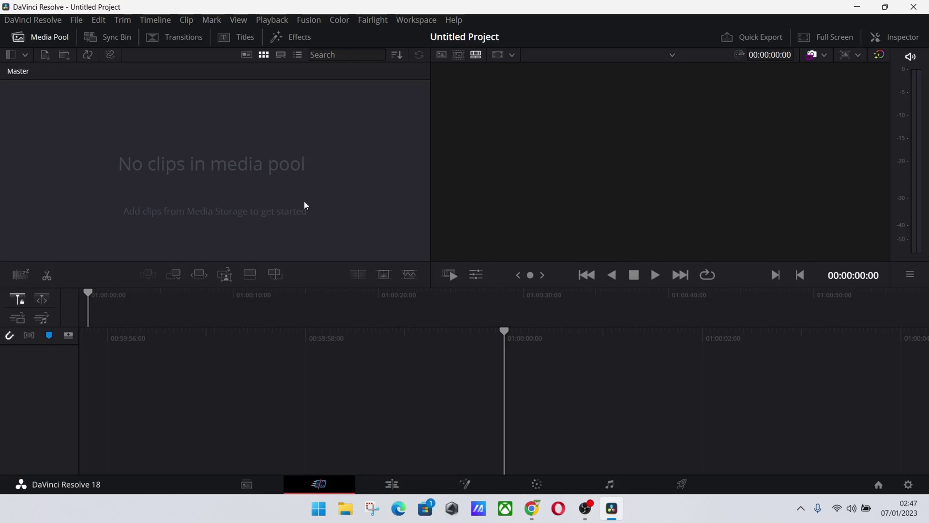
# Step through the Media, Cut, Edit, Fusion, Color and Fairlight pages in turn
pyautogui.click(253, 485)
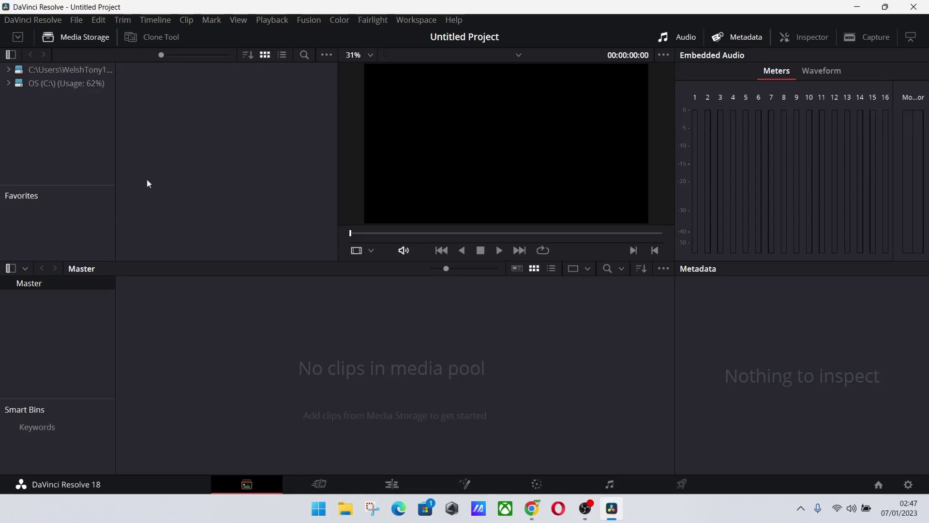
pyautogui.click(331, 488)
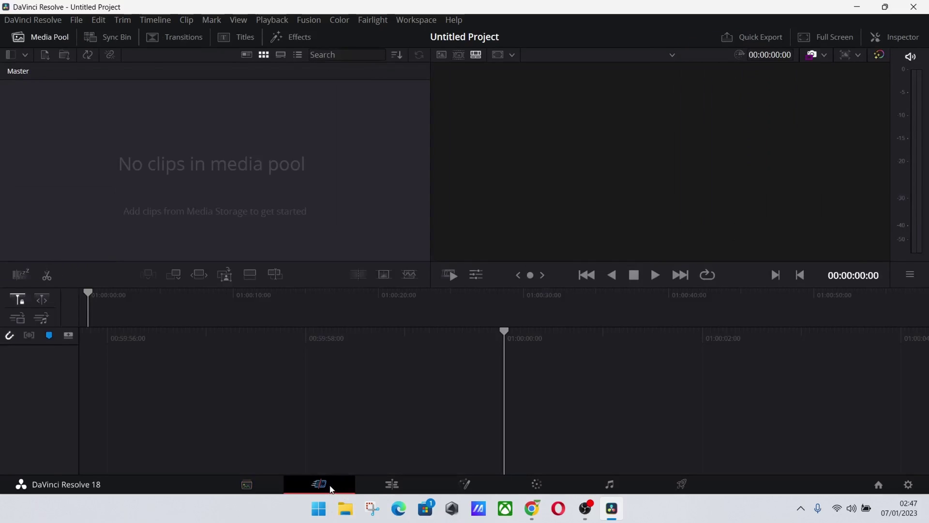
pyautogui.click(390, 484)
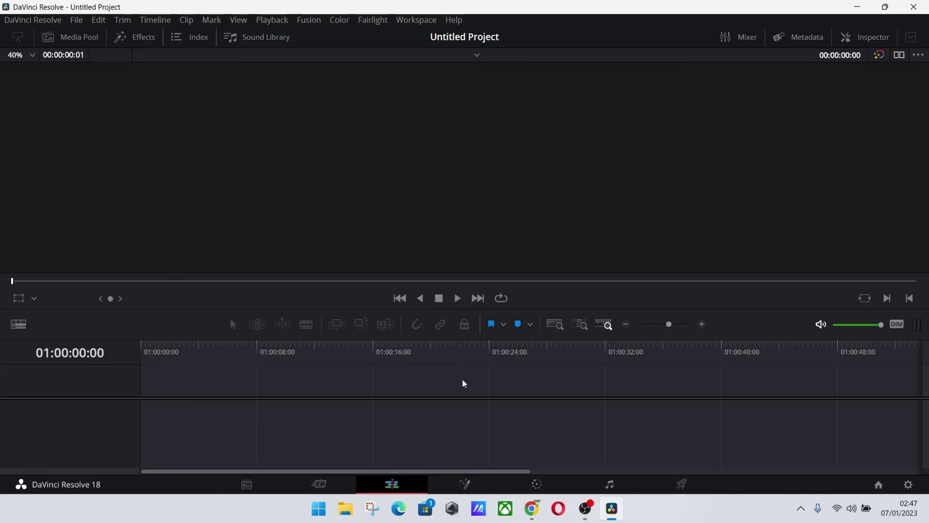
pyautogui.click(482, 489)
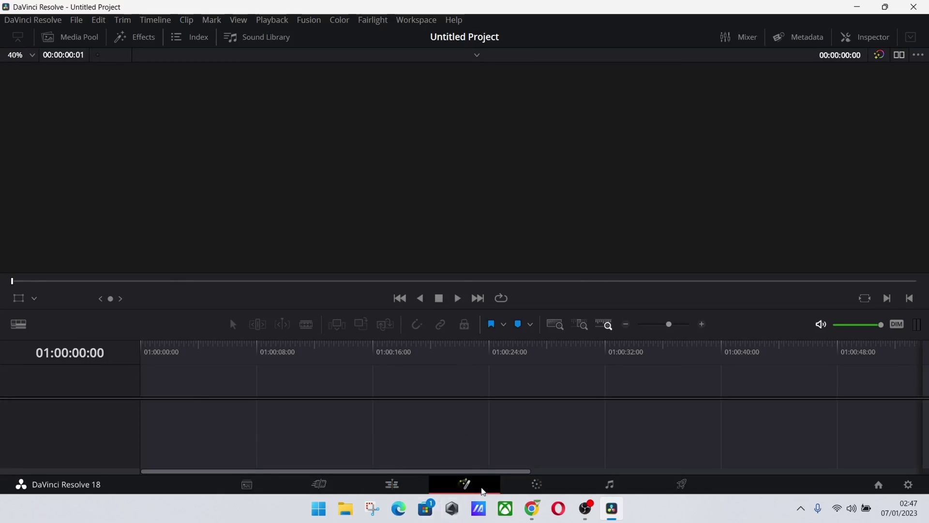
pyautogui.click(547, 488)
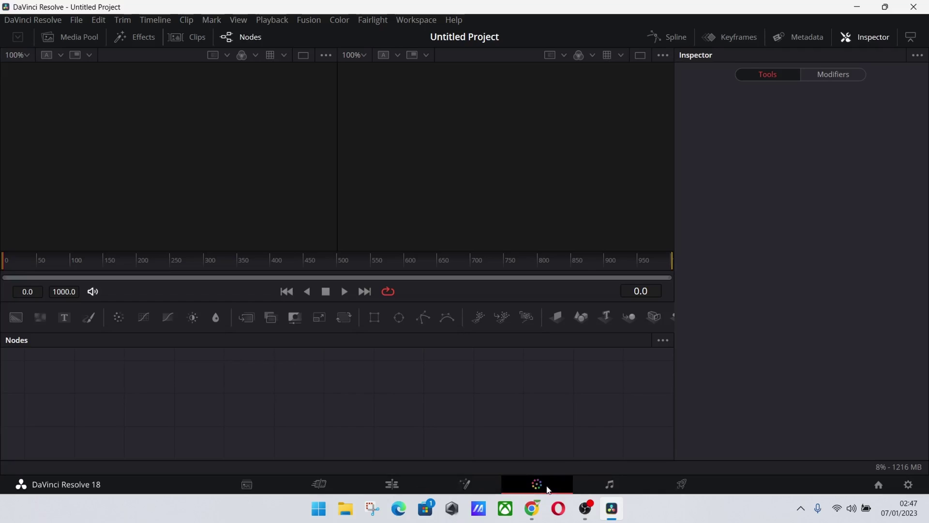
pyautogui.click(606, 487)
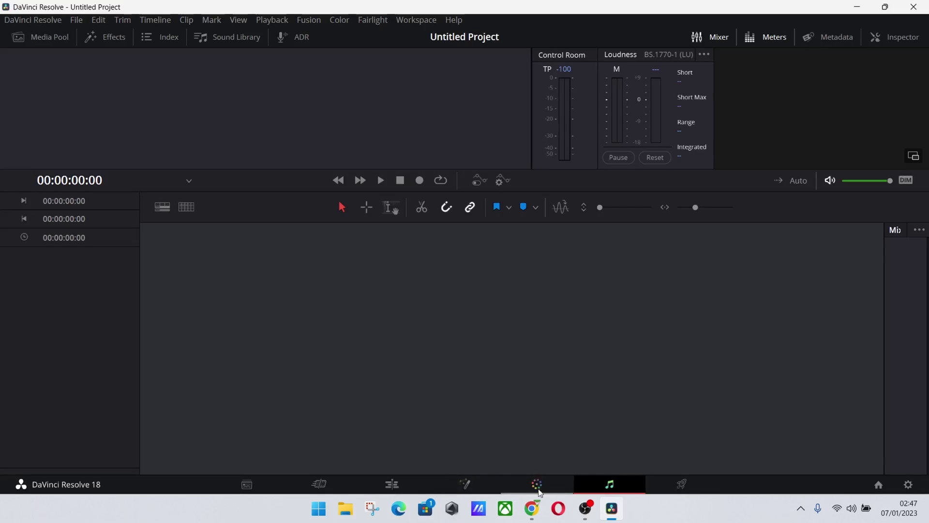
# Apply the YouTube 1080p render preset at 1920 x 1080 HD on Deliver, then return to Cut
pyautogui.click(695, 489)
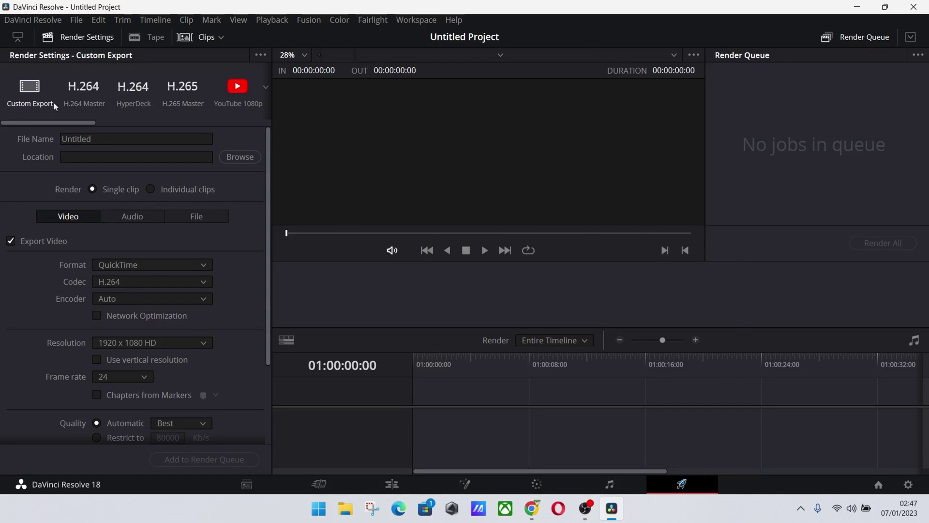
pyautogui.click(247, 92)
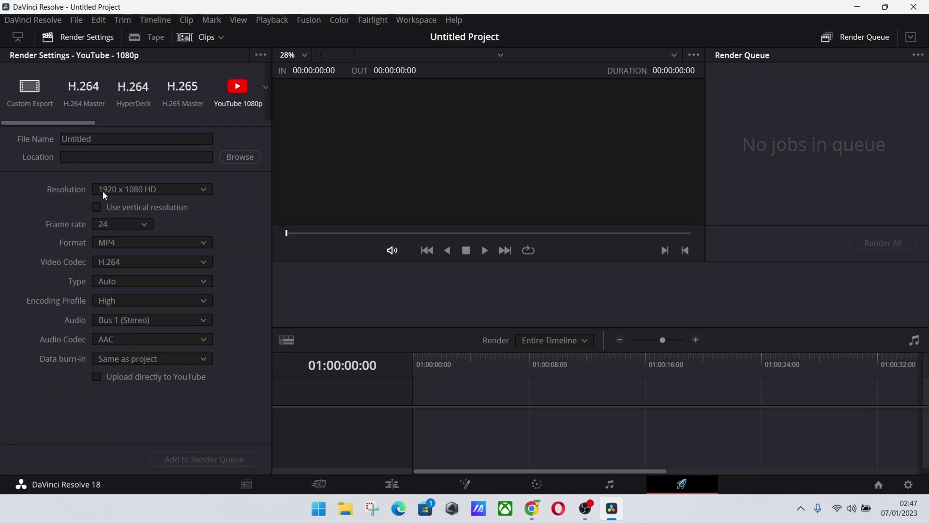
pyautogui.click(163, 189)
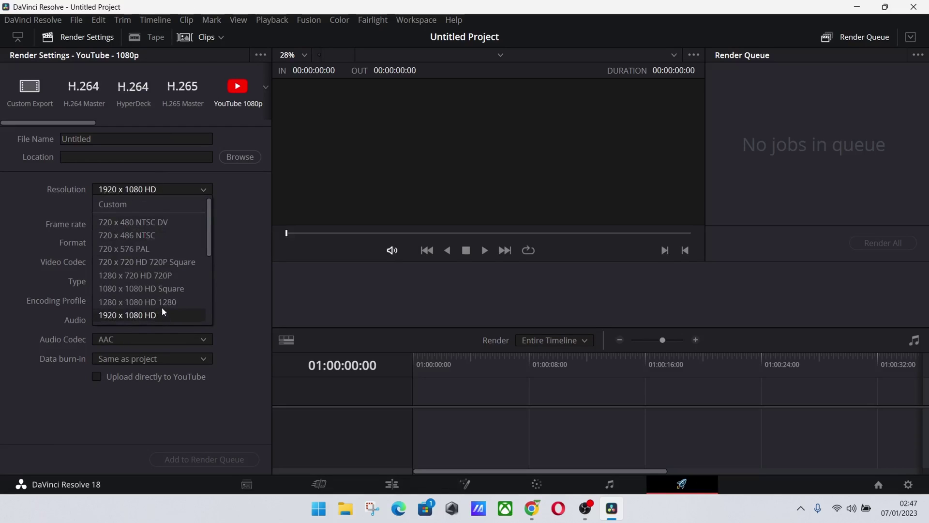
pyautogui.scroll(-2, 162, 291)
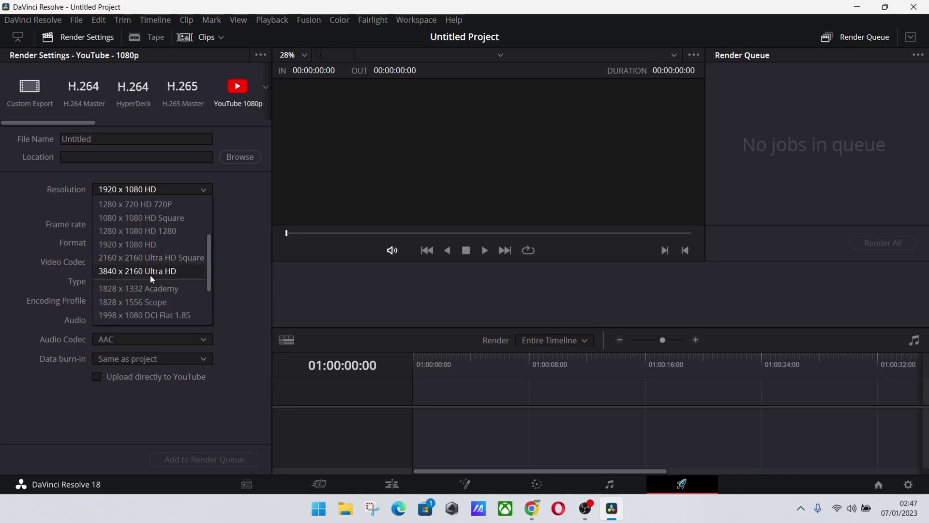
pyautogui.scroll(3, 150, 275)
pyautogui.click(242, 243)
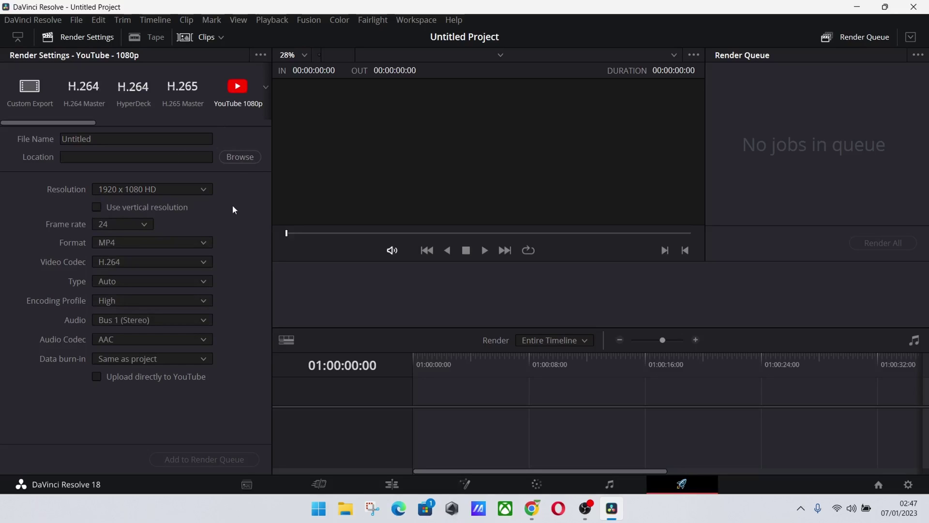
pyautogui.click(325, 486)
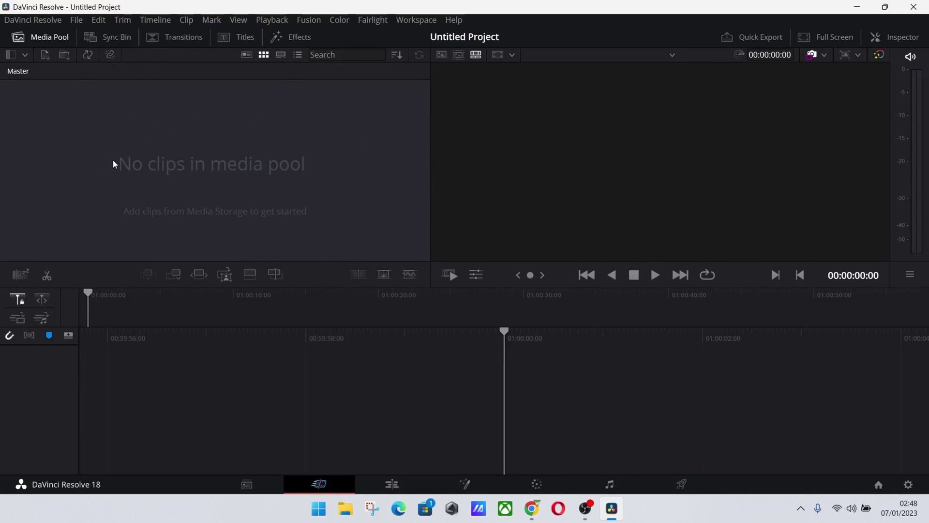
# Open the File menu's Import submenu listing bin, media and timeline import options
pyautogui.click(81, 21)
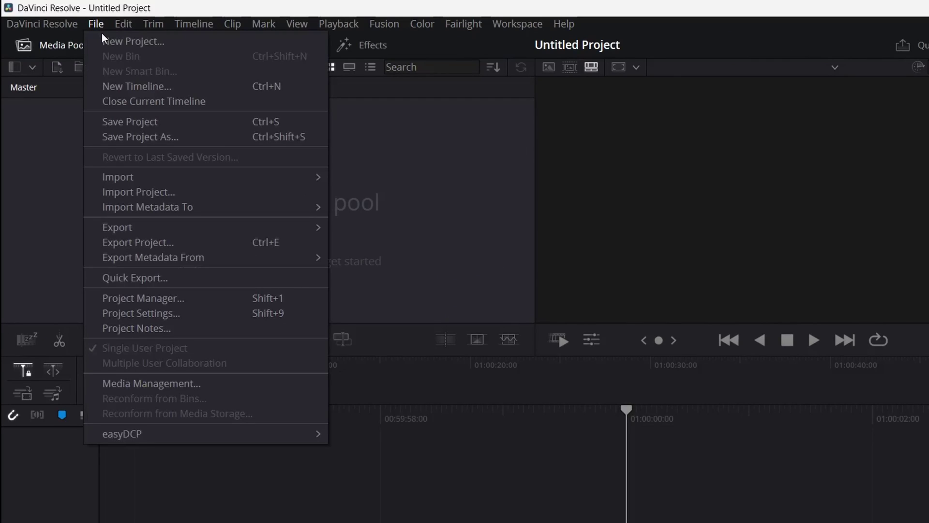
pyautogui.moveTo(122, 23)
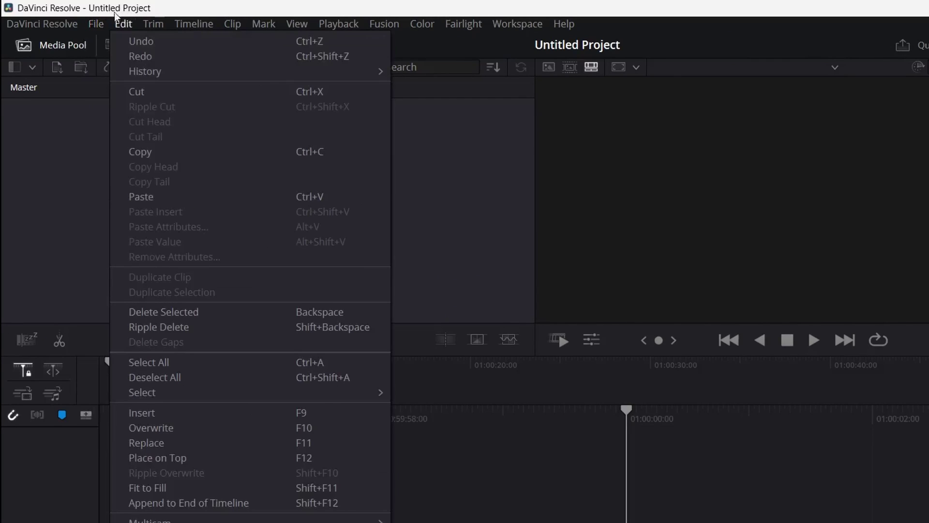
pyautogui.moveTo(91, 27)
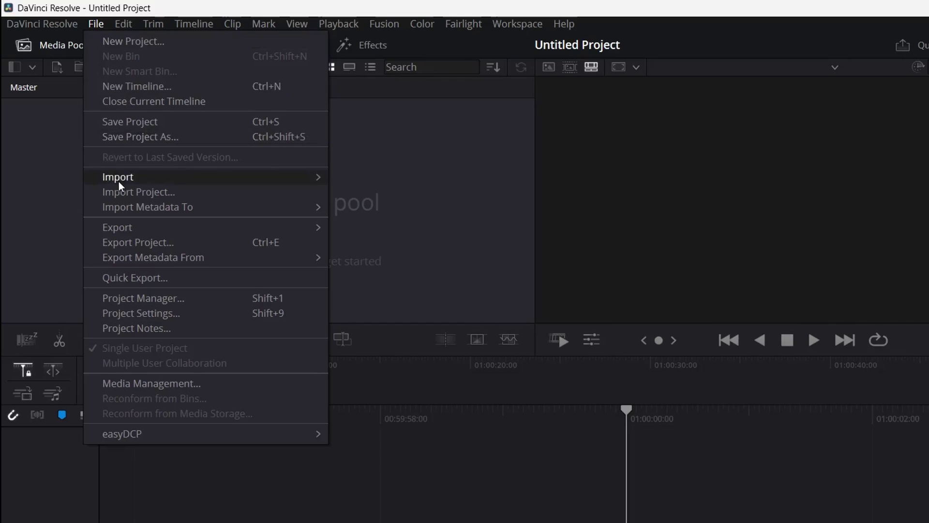
pyautogui.moveTo(118, 182)
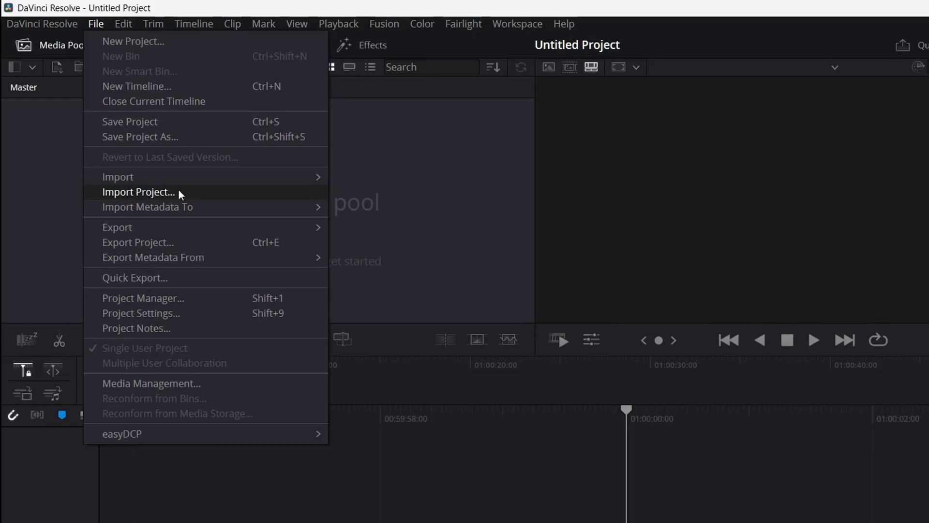
pyautogui.moveTo(226, 180)
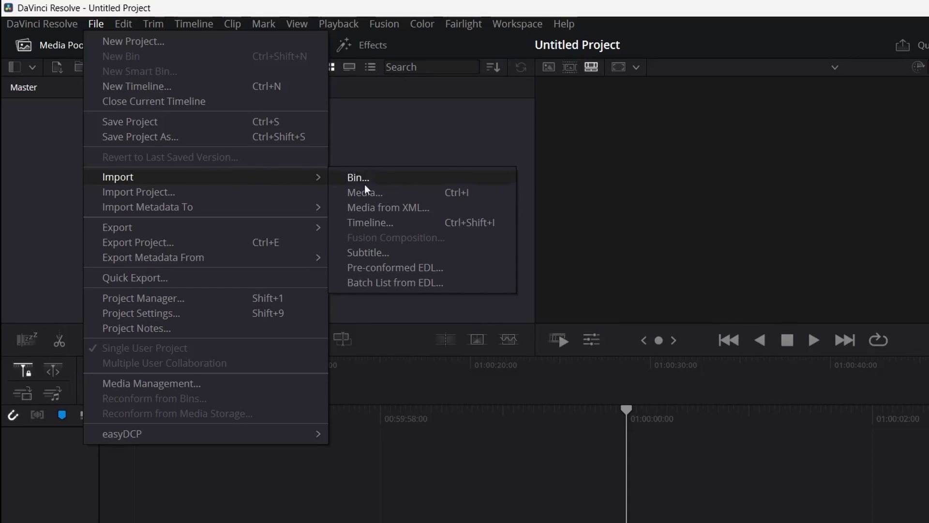
# Import the six Best free video editing recordings via Import Media and change the frame rate to match
pyautogui.click(415, 193)
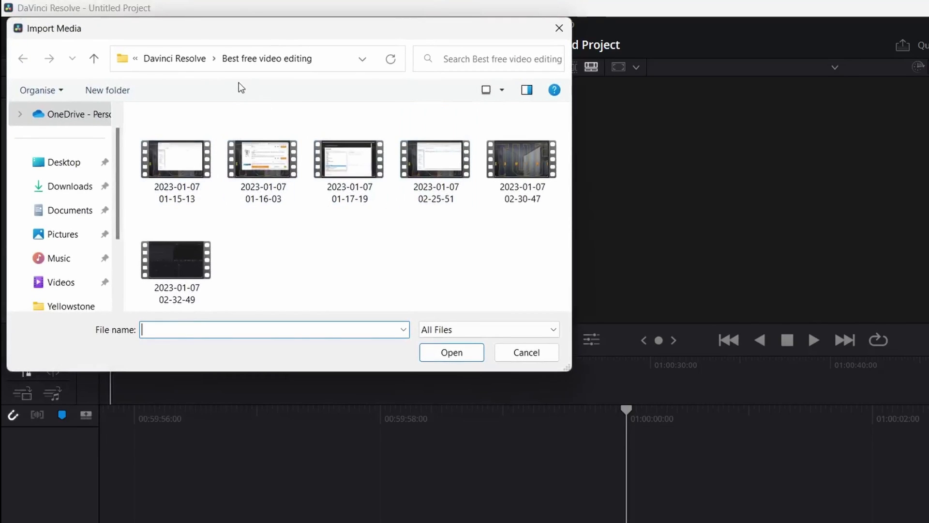
pyautogui.moveTo(131, 124); pyautogui.dragTo(528, 312)
pyautogui.click(461, 356)
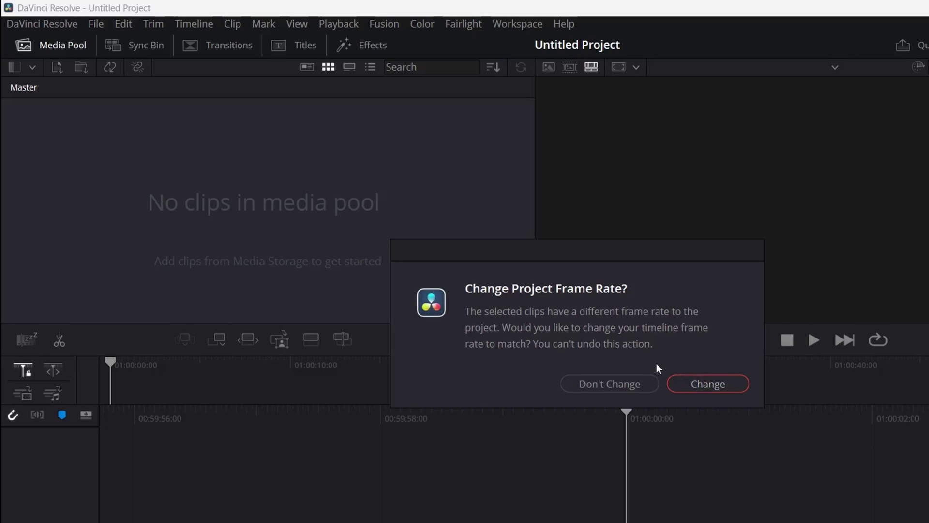
pyautogui.click(692, 385)
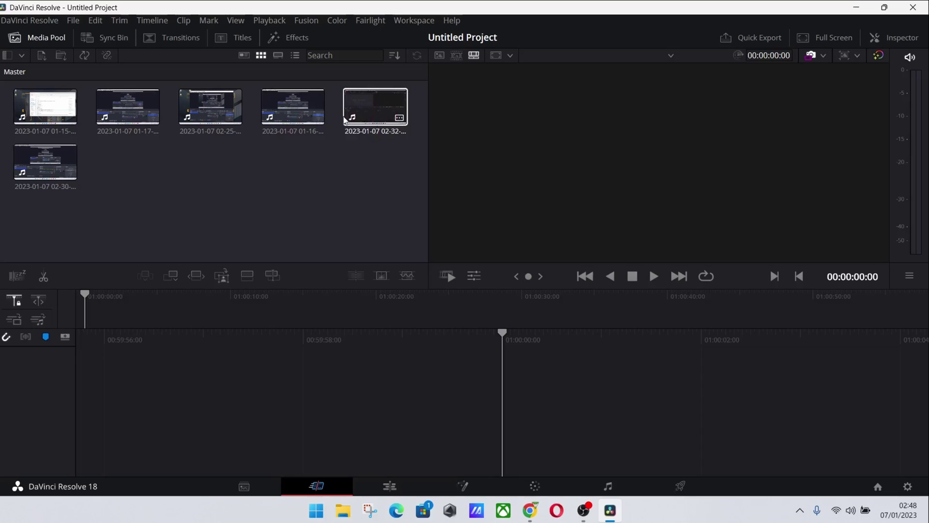
# Drop the 02-30-47 recording onto a new Timeline 1 and play it briefly
pyautogui.moveTo(46, 170); pyautogui.dragTo(317, 299)
pyautogui.moveTo(316, 438); pyautogui.dragTo(315, 438)
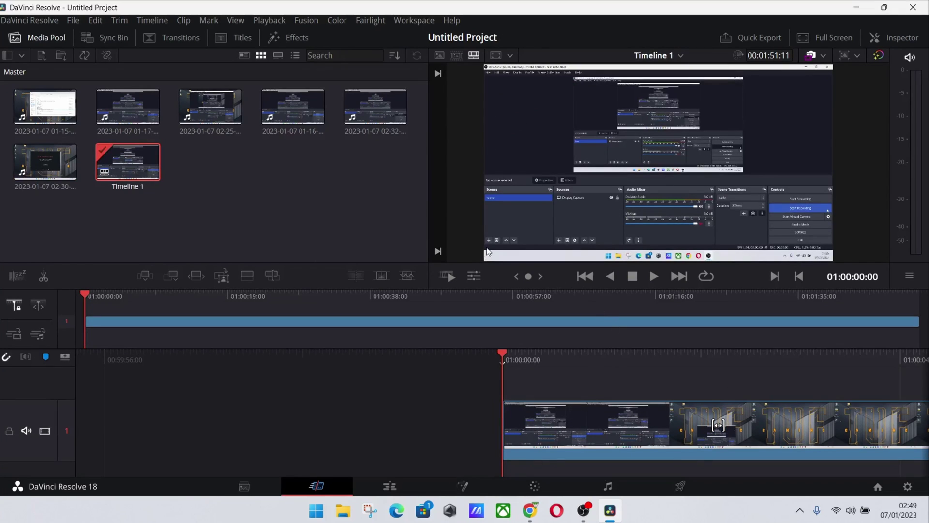
pyautogui.click(649, 277)
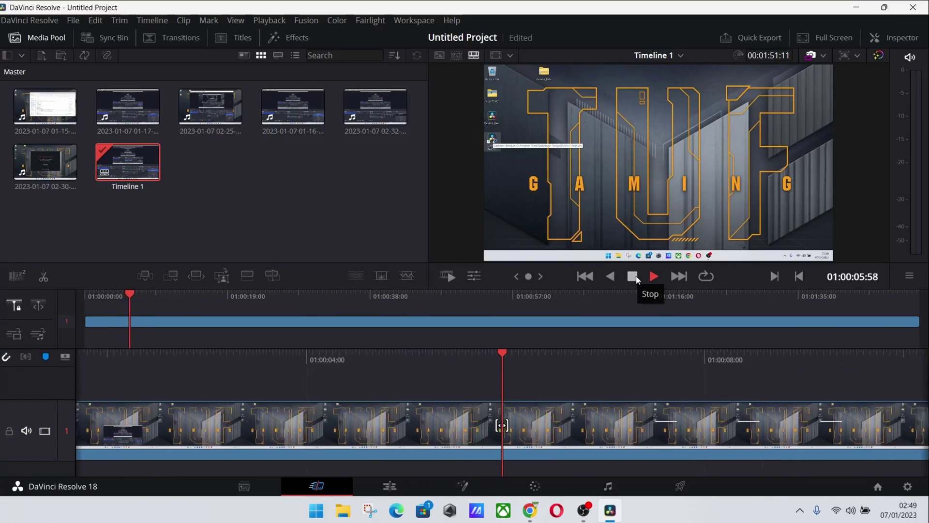
pyautogui.press('space')
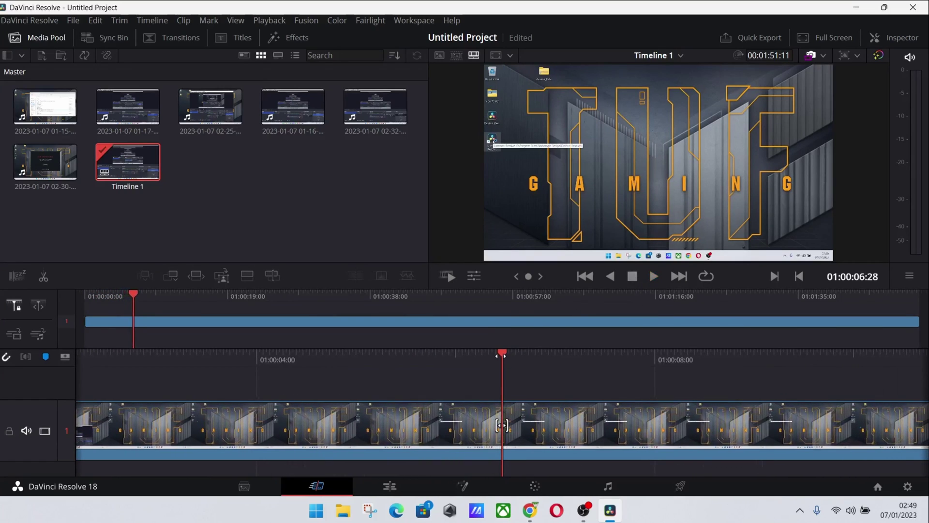
# Scrub the playhead back to near the clip's first frame
pyautogui.moveTo(502, 425); pyautogui.dragTo(504, 380)
pyautogui.moveTo(546, 425); pyautogui.dragTo(660, 425)
pyautogui.click(583, 510)
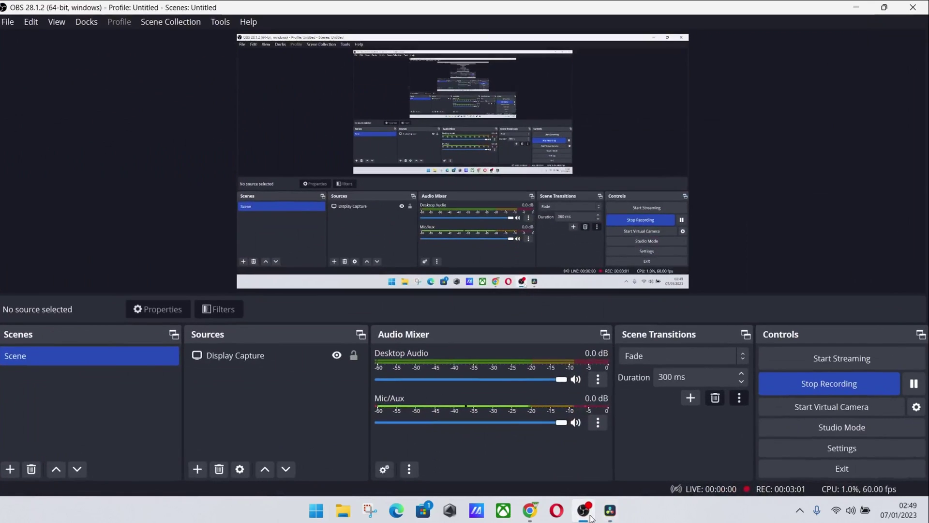
pyautogui.click(610, 506)
pyautogui.moveTo(535, 358); pyautogui.dragTo(482, 365)
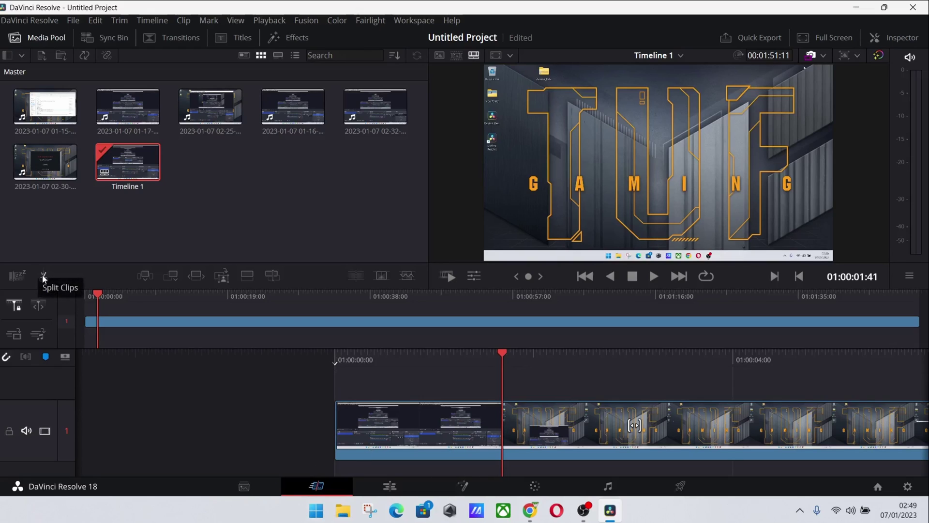
# Open the Edit page showing the 02-30-47 recording on Video 1 and A1
pyautogui.click(390, 486)
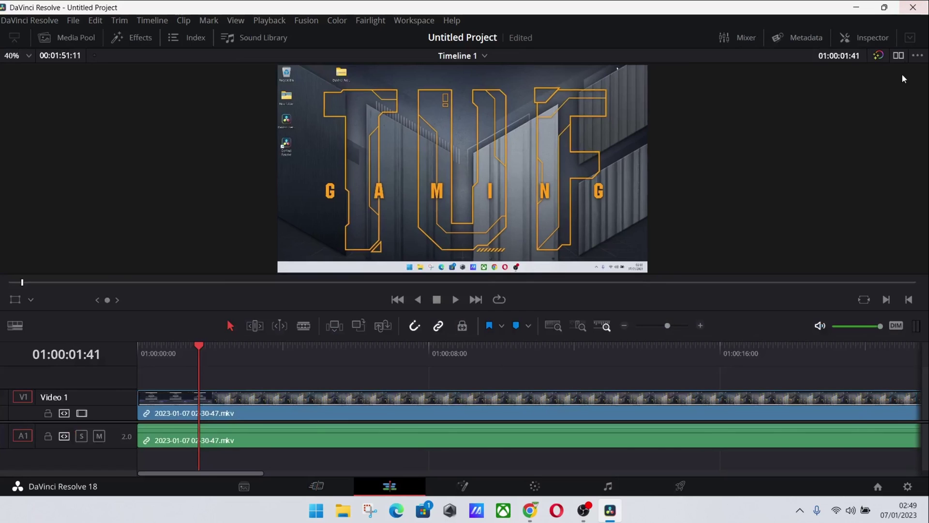
pyautogui.click(899, 57)
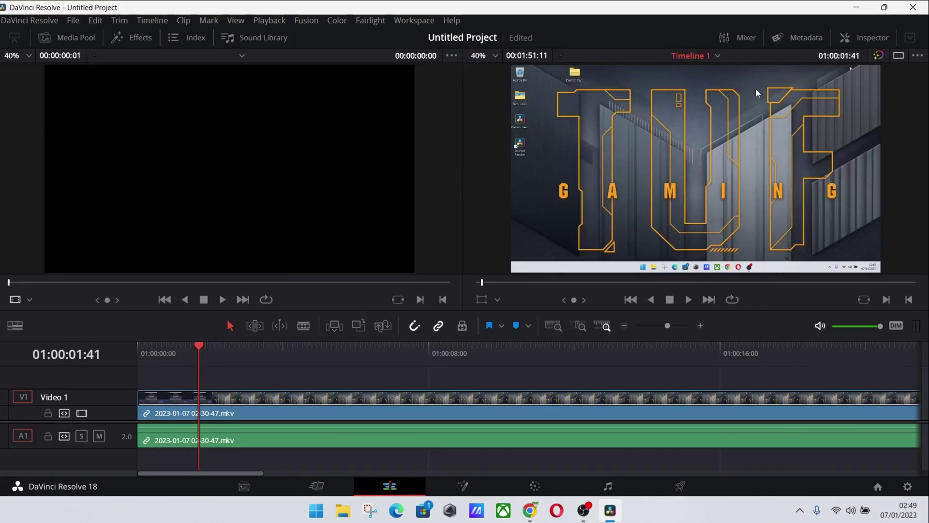
pyautogui.click(898, 56)
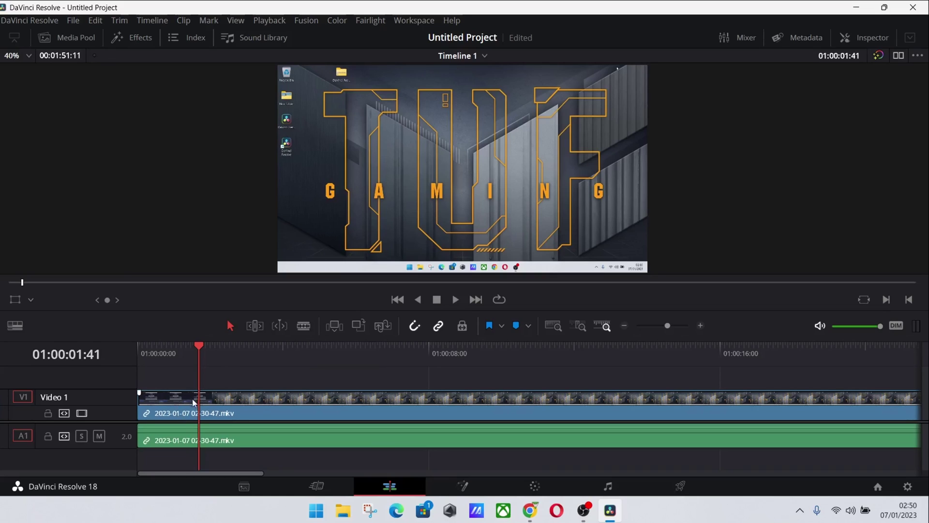
# Select the Blade tool and enlarge the timeline with taller Video 1 and Audio 1 tracks
pyautogui.click(305, 325)
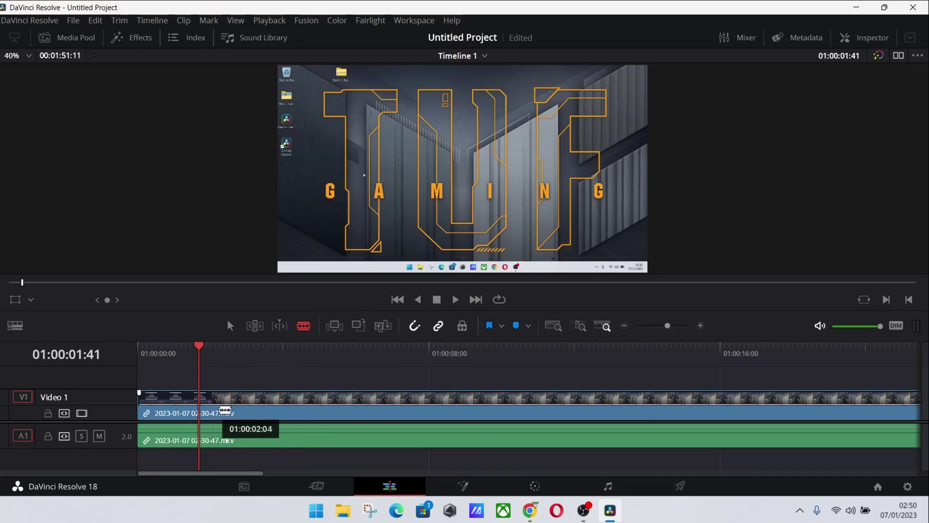
pyautogui.moveTo(178, 311); pyautogui.dragTo(159, 176)
pyautogui.moveTo(114, 309); pyautogui.dragTo(115, 253)
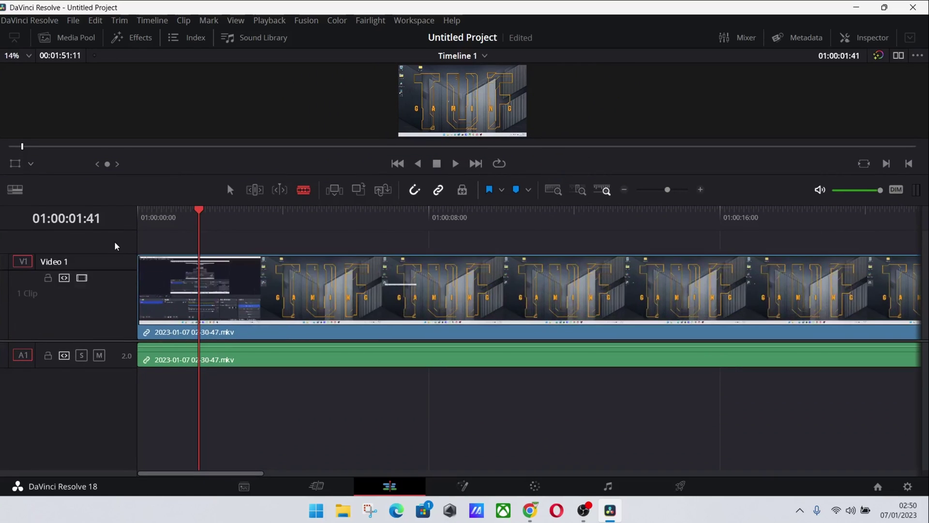
pyautogui.moveTo(103, 367); pyautogui.dragTo(114, 449)
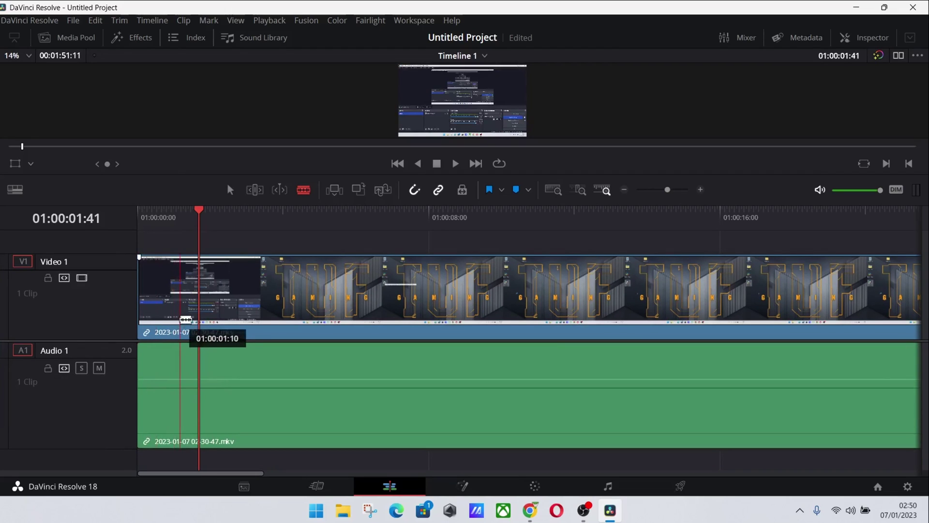
pyautogui.scroll(-5, 188, 321)
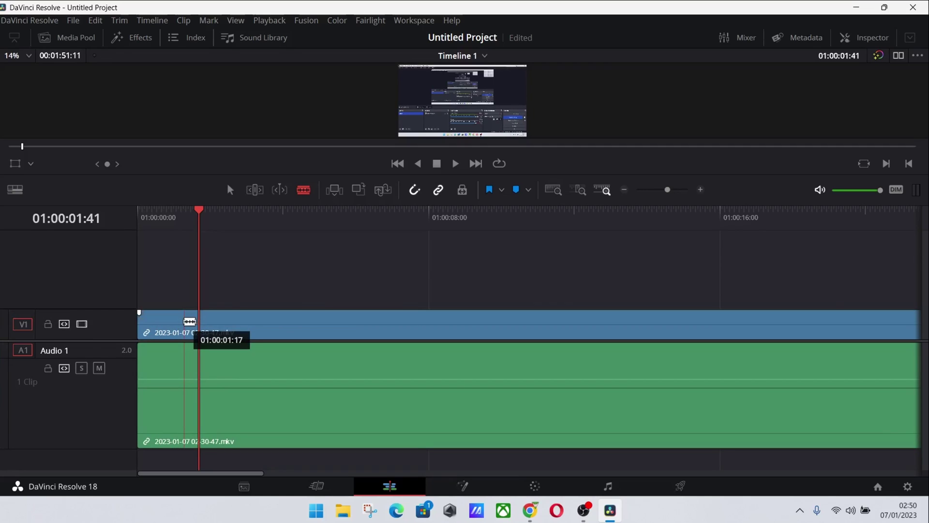
pyautogui.scroll(5, 190, 319)
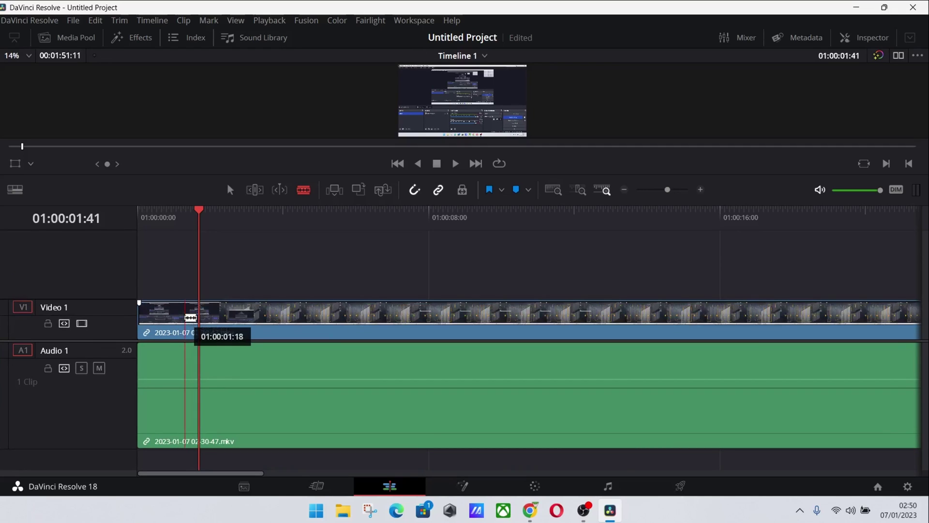
pyautogui.scroll(3, 191, 318)
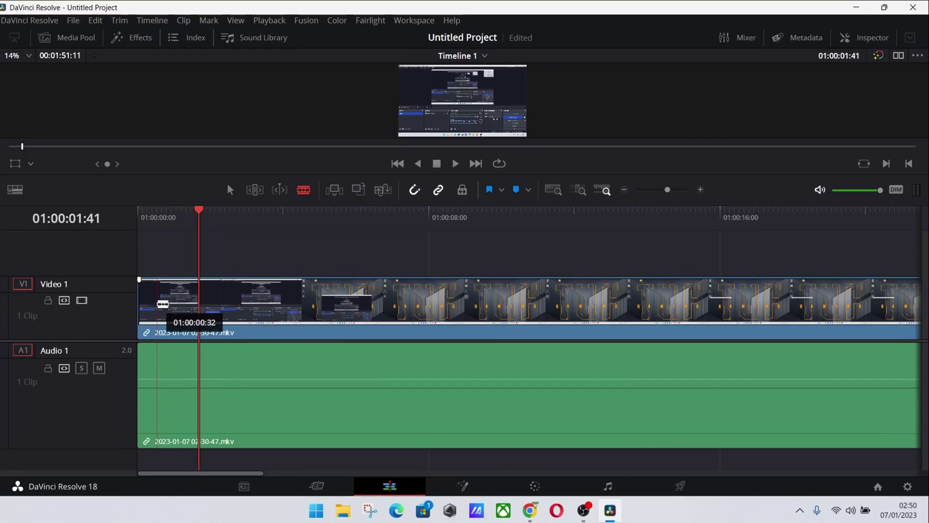
pyautogui.scroll(2, 208, 324)
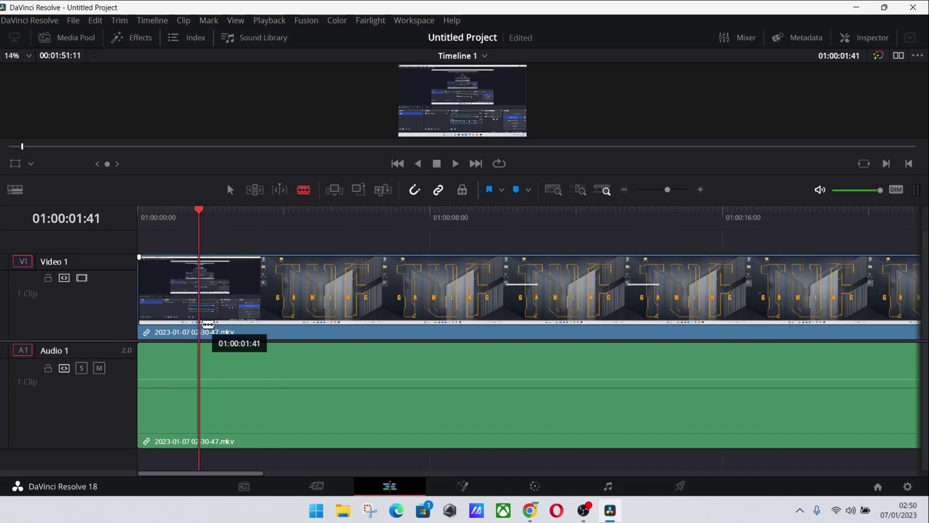
pyautogui.scroll(2, 208, 324)
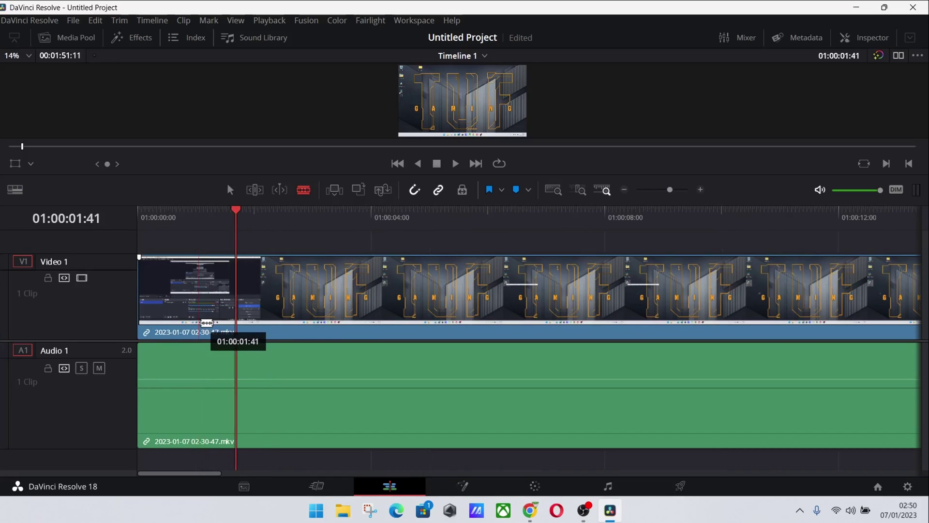
pyautogui.scroll(-2, 206, 323)
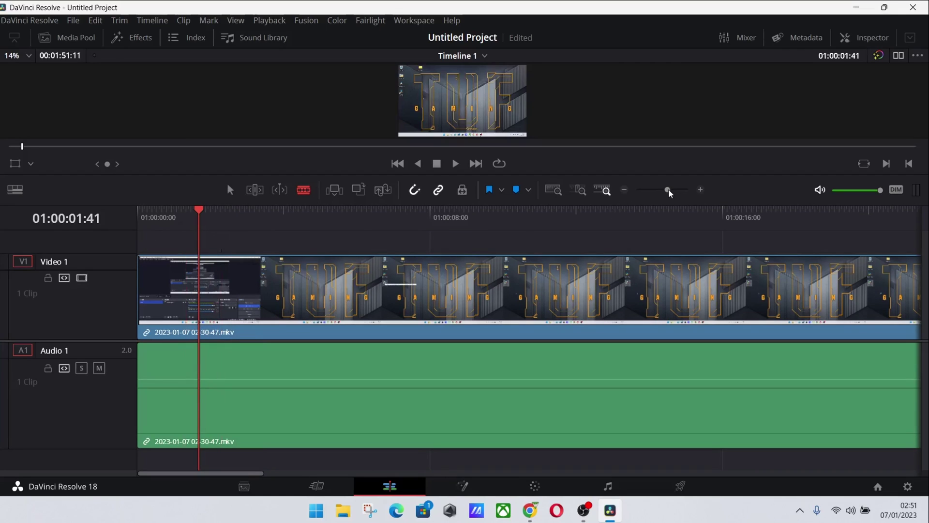
# Zoom into the timeline and cut the clip at the playhead, 01:00:01:41
pyautogui.moveTo(669, 192)
pyautogui.mouseDown()
pyautogui.moveTo(684, 191)
pyautogui.moveTo(674, 191)
pyautogui.mouseUp()
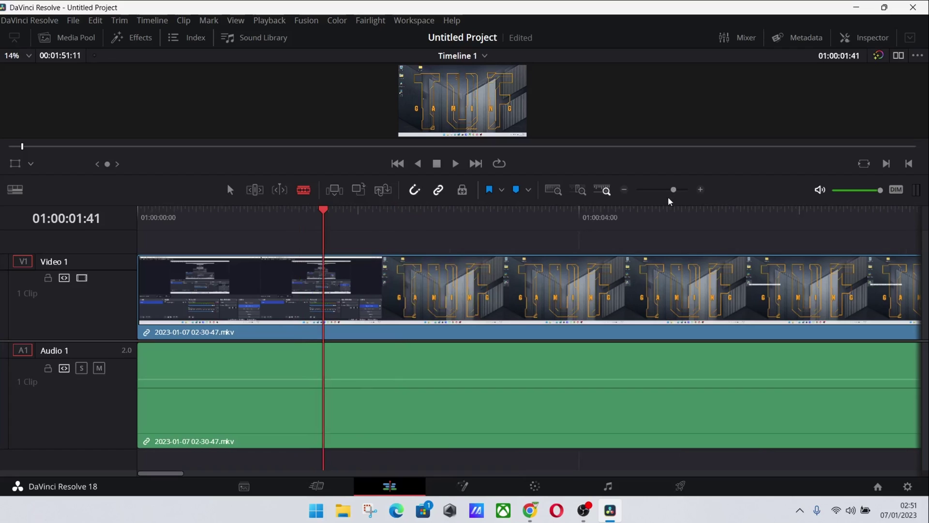
pyautogui.moveTo(673, 190); pyautogui.dragTo(677, 189)
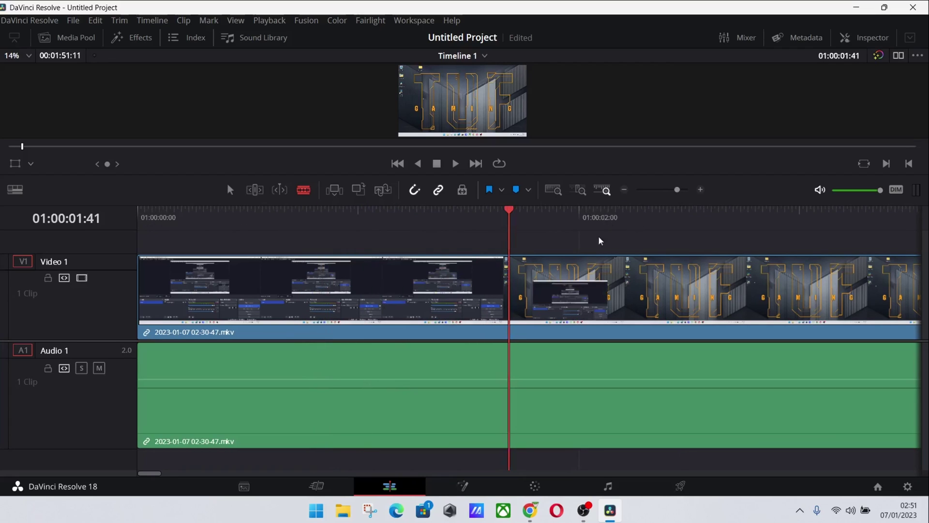
pyautogui.moveTo(512, 252); pyautogui.dragTo(508, 302)
pyautogui.click(508, 302)
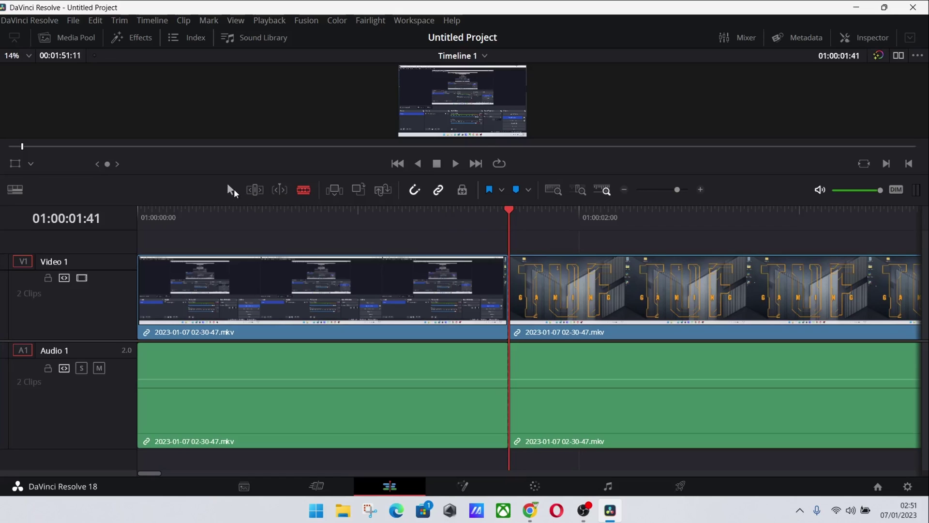
# Select the first clip with its audio and ripple delete it
pyautogui.click(230, 190)
pyautogui.click(324, 288)
pyautogui.rightClick(324, 287)
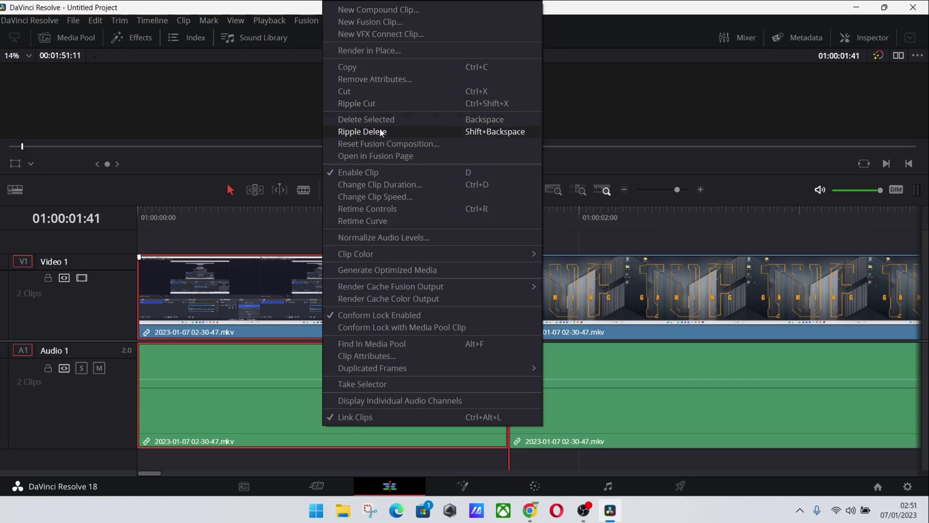
pyautogui.click(373, 104)
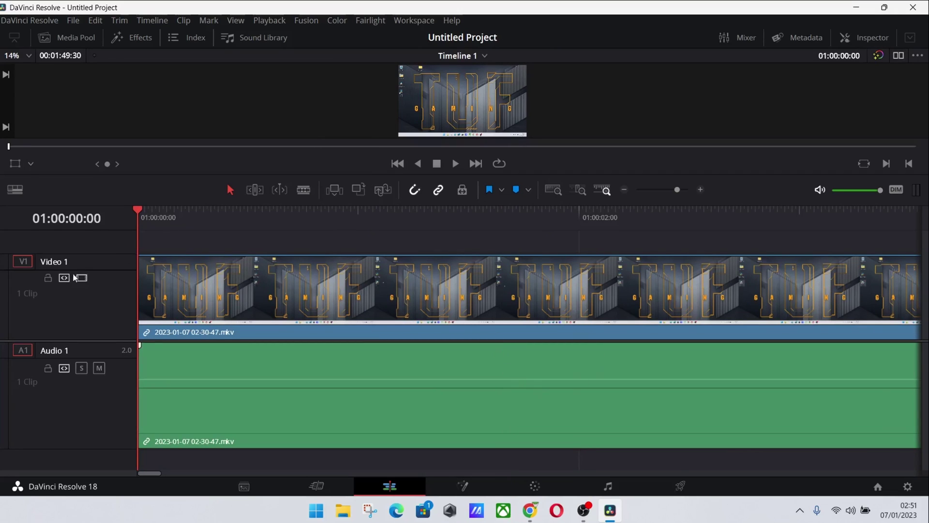
# Undo the ripple delete, then delete the first clip with Delete Selected to leave a gap
pyautogui.click(94, 21)
pyautogui.click(111, 35)
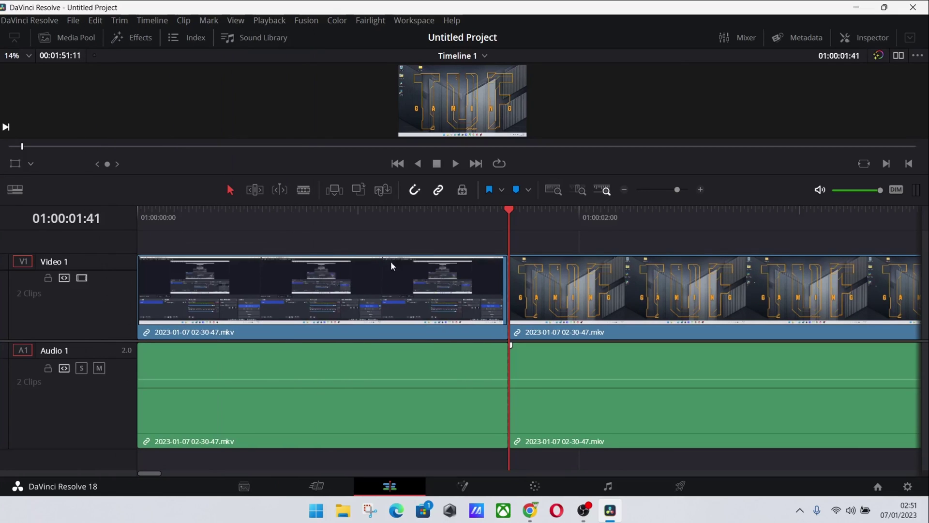
pyautogui.rightClick(433, 288)
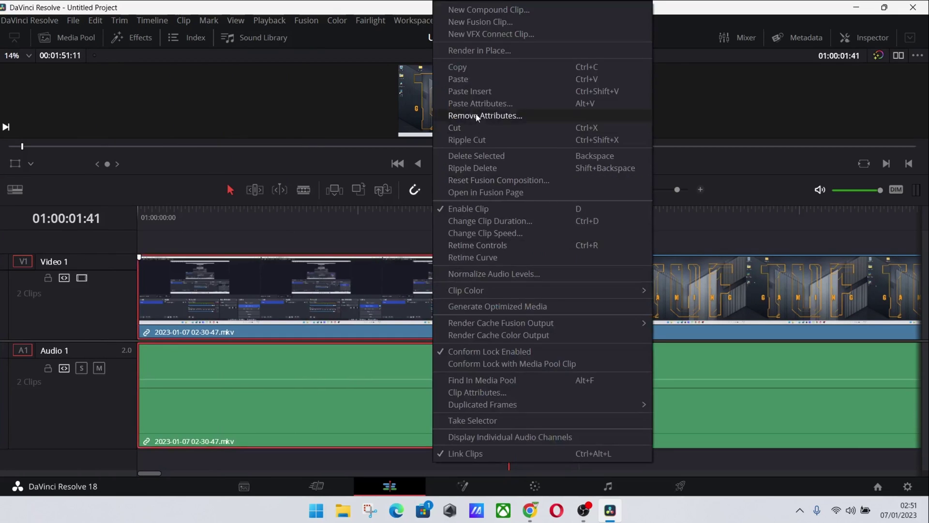
pyautogui.click(460, 128)
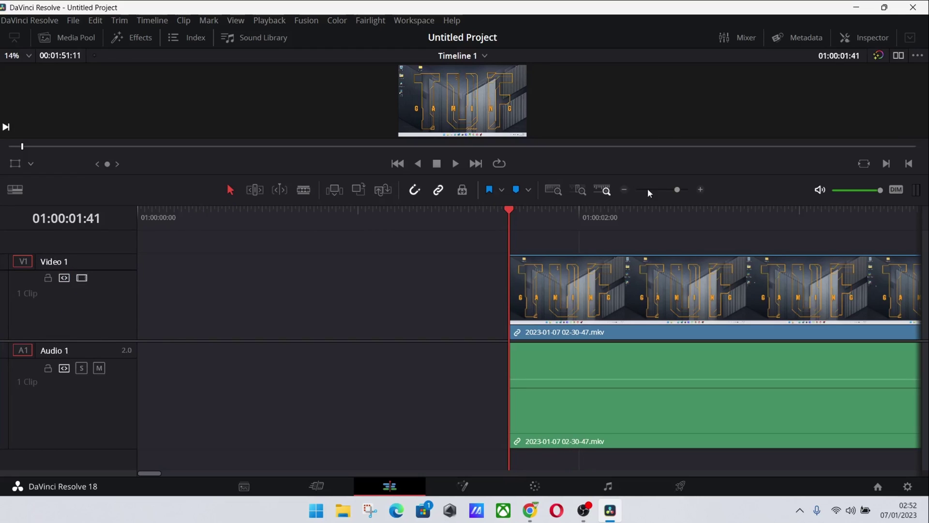
# Zoom the timeline out, shrink Video 1 and add a Video 2 track above it
pyautogui.click(659, 194)
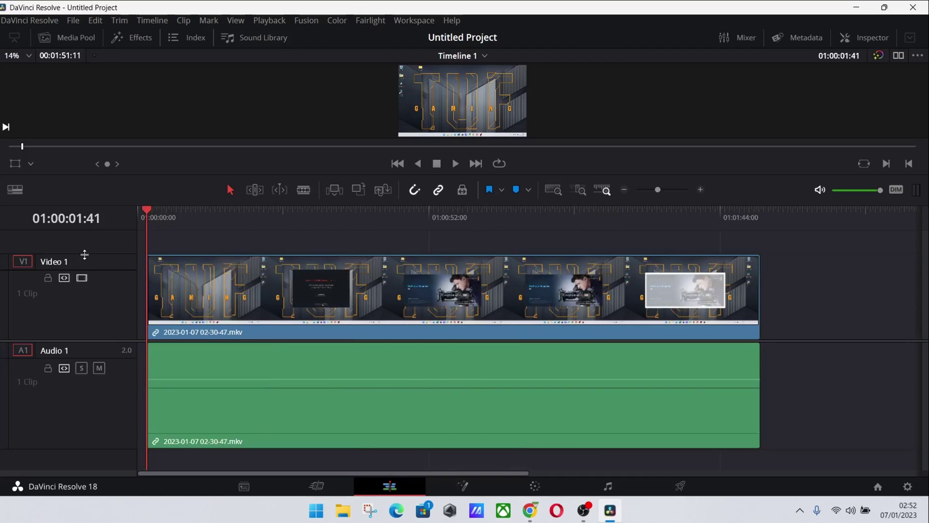
pyautogui.moveTo(82, 253); pyautogui.dragTo(98, 350)
pyautogui.rightClick(77, 292)
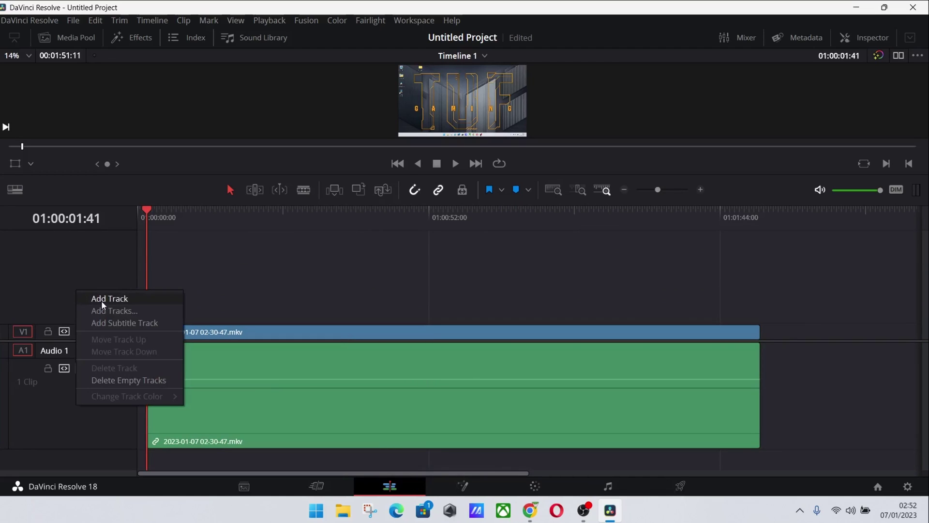
pyautogui.click(96, 296)
# Add a Video 3 track above Video 2 and shrink both to thin strips
pyautogui.moveTo(102, 238); pyautogui.dragTo(86, 284)
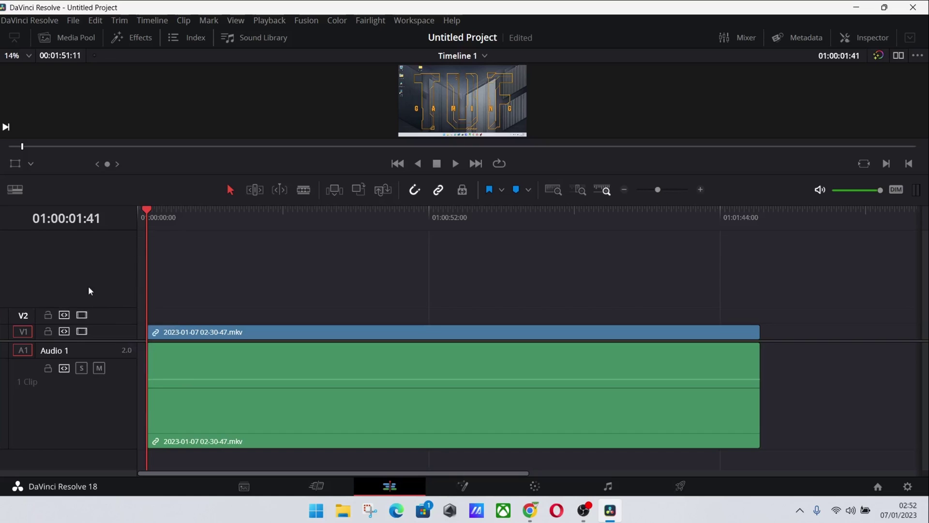
pyautogui.rightClick(85, 283)
pyautogui.click(116, 284)
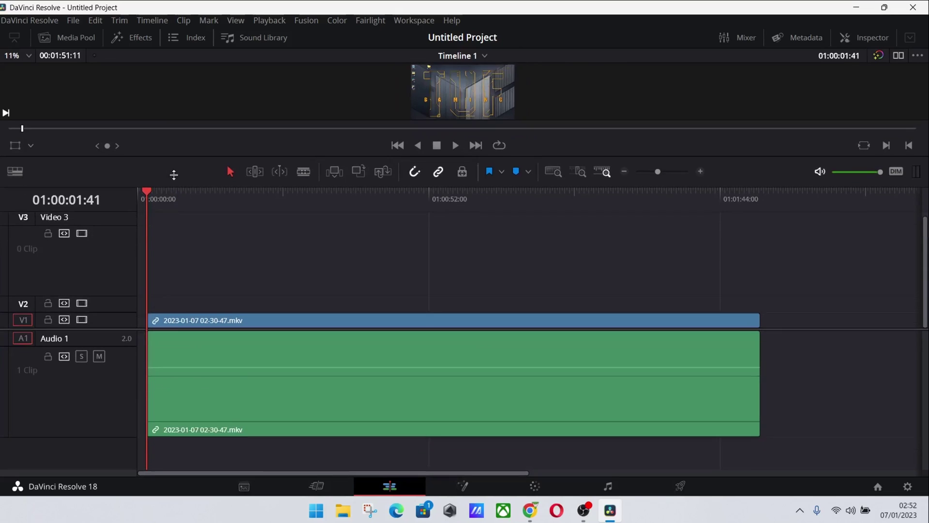
pyautogui.moveTo(176, 174); pyautogui.dragTo(175, 157)
pyautogui.moveTo(108, 213); pyautogui.dragTo(102, 277)
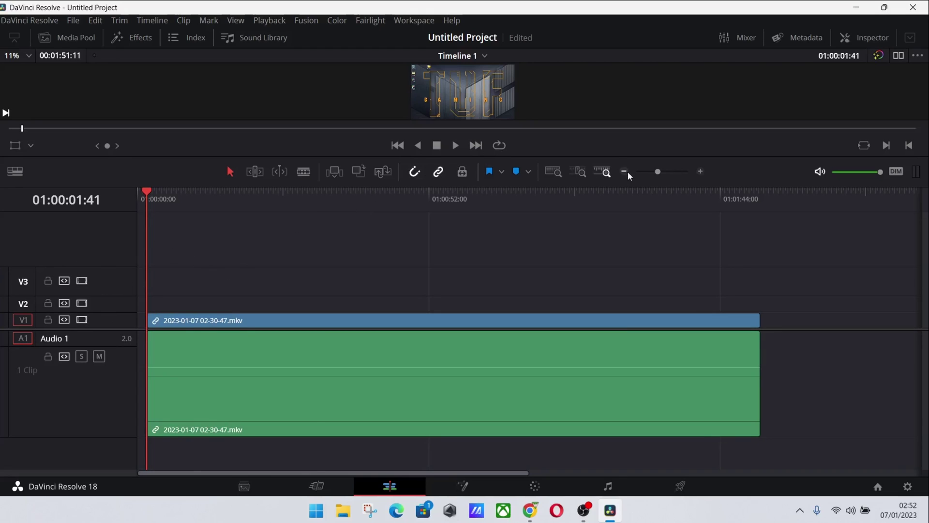
# Marquee-select the remaining video and audio clips and drag them to 01:00:00:00
pyautogui.moveTo(658, 173); pyautogui.dragTo(680, 176)
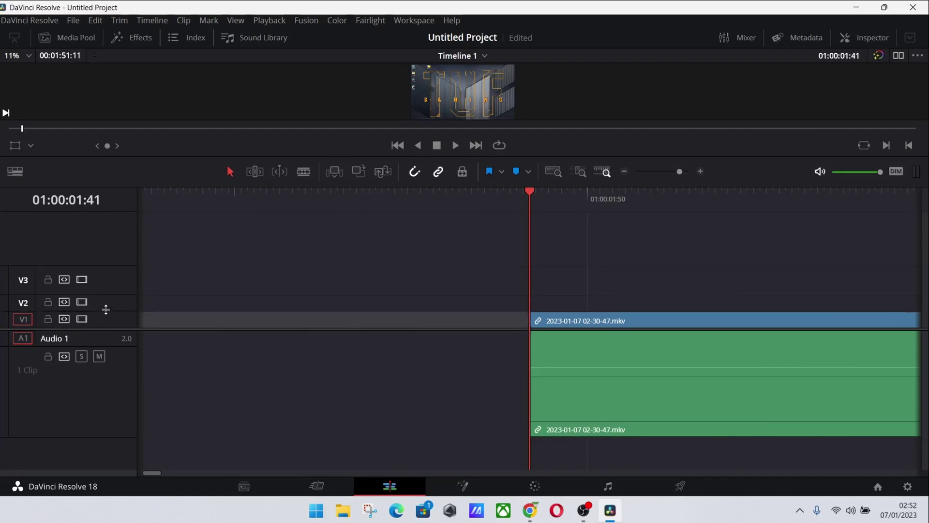
pyautogui.moveTo(108, 310); pyautogui.dragTo(114, 233)
pyautogui.moveTo(521, 288); pyautogui.dragTo(578, 362)
pyautogui.moveTo(592, 317); pyautogui.dragTo(68, 329)
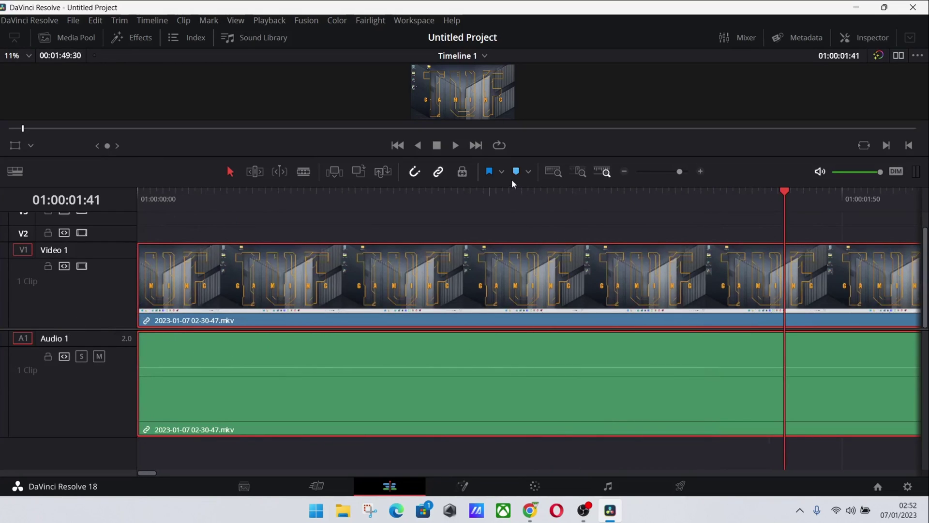
# Blade the clips at 01:00:01:24 and near 01:00:01:38
pyautogui.moveTo(788, 194); pyautogui.dragTo(676, 193)
pyautogui.click(305, 175)
pyautogui.click(676, 256)
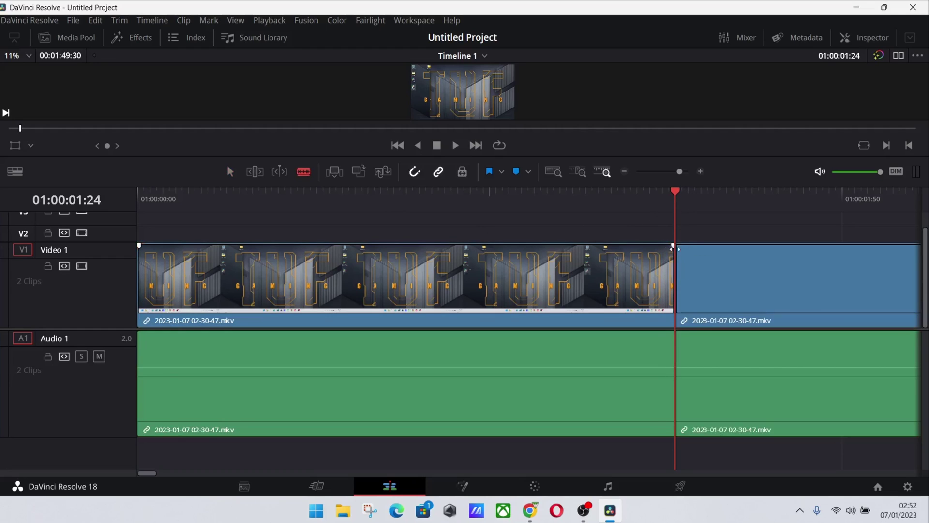
pyautogui.click(804, 273)
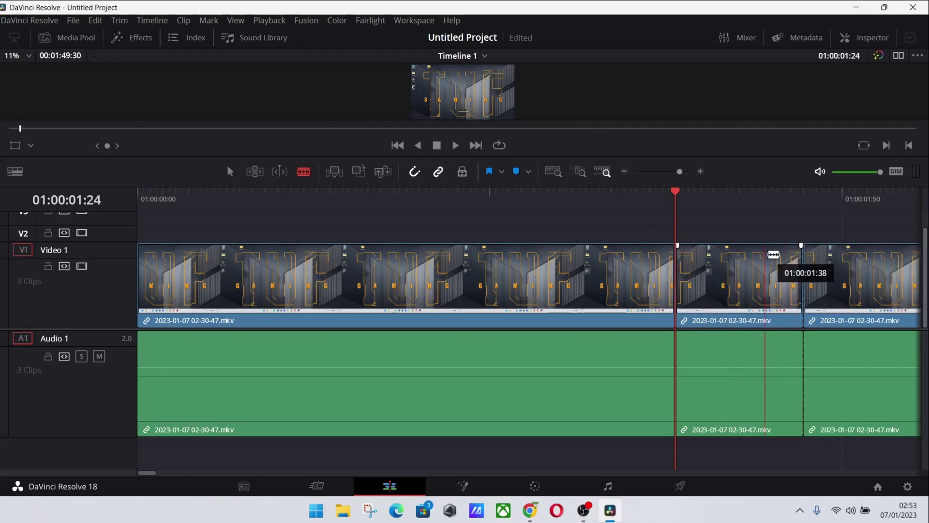
# Delete the short middle section between the two cuts so the clips close up
pyautogui.click(230, 172)
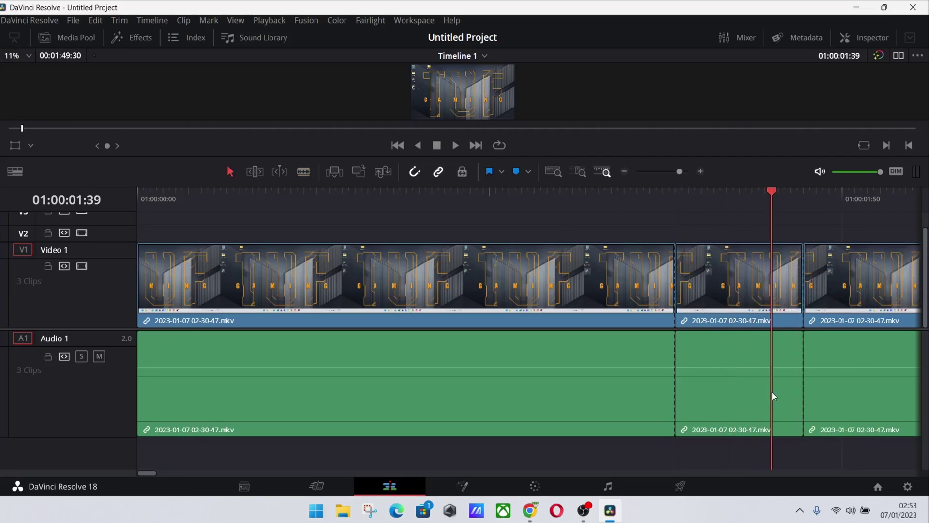
pyautogui.click(717, 394)
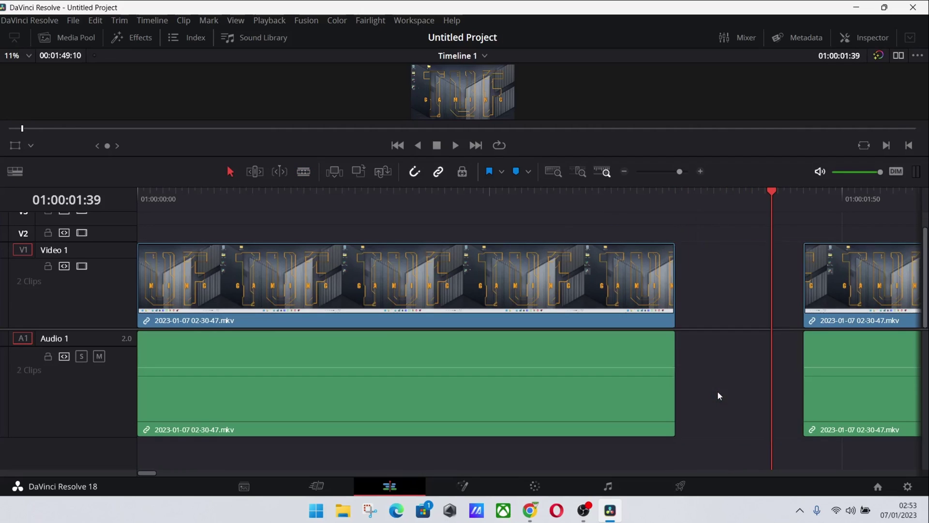
pyautogui.press('Delete')
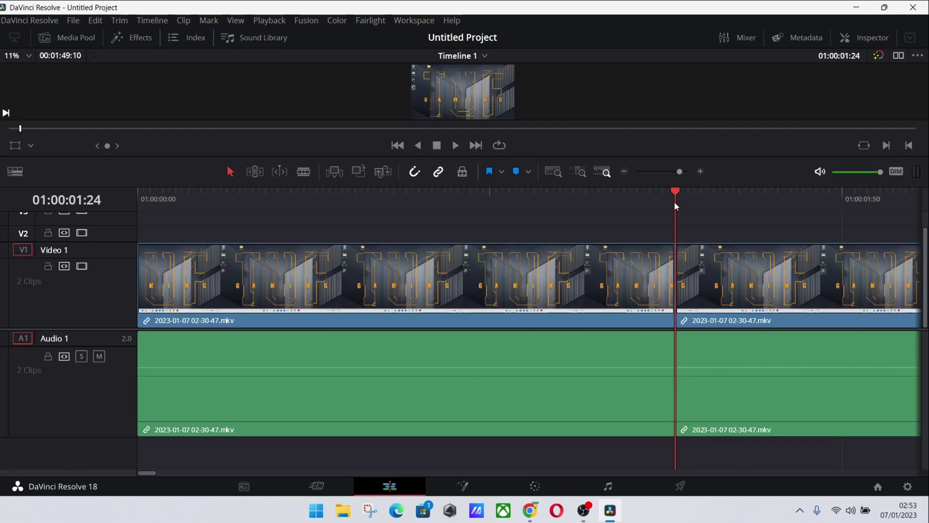
pyautogui.rightClick(698, 280)
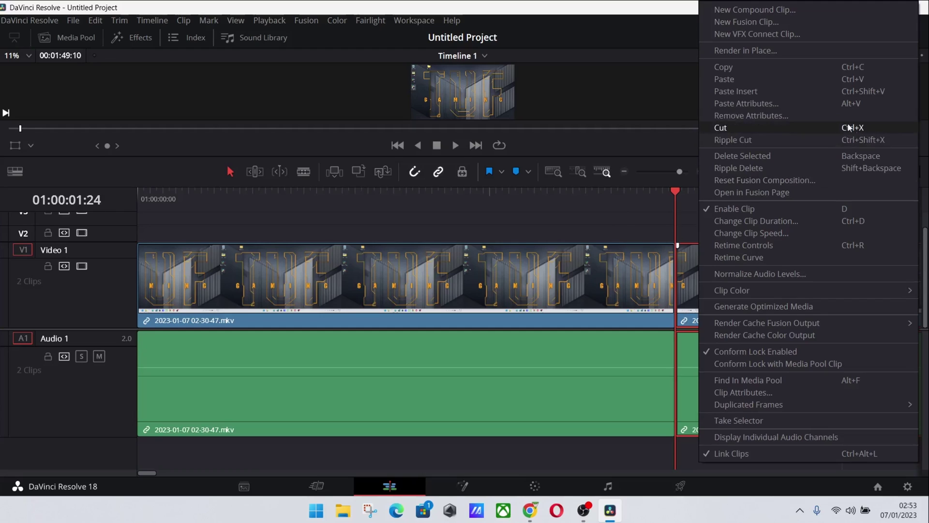
pyautogui.click(609, 222)
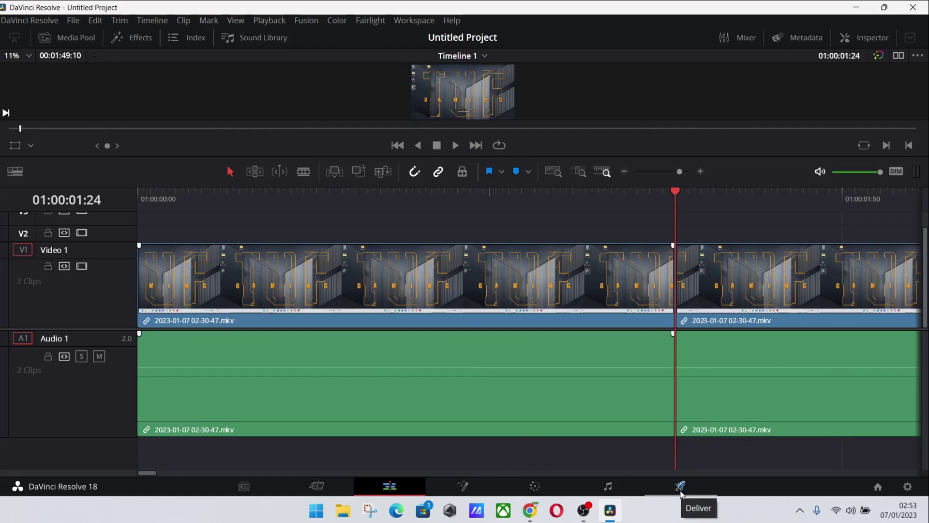
# Apply the YouTube 1080p preset on the Deliver page and add it to the render queue, cancelling the destination dialog
pyautogui.click(680, 492)
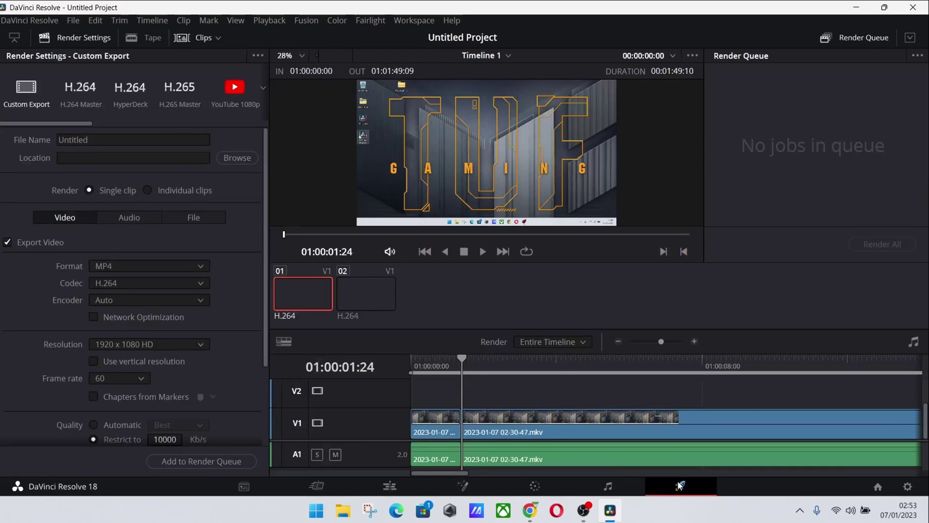
pyautogui.click(235, 87)
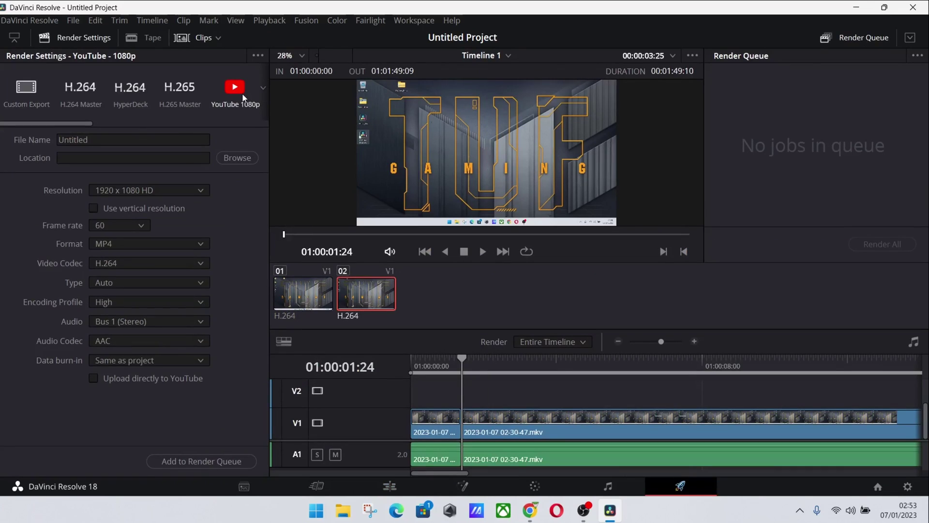
pyautogui.moveTo(108, 143); pyautogui.dragTo(6, 143)
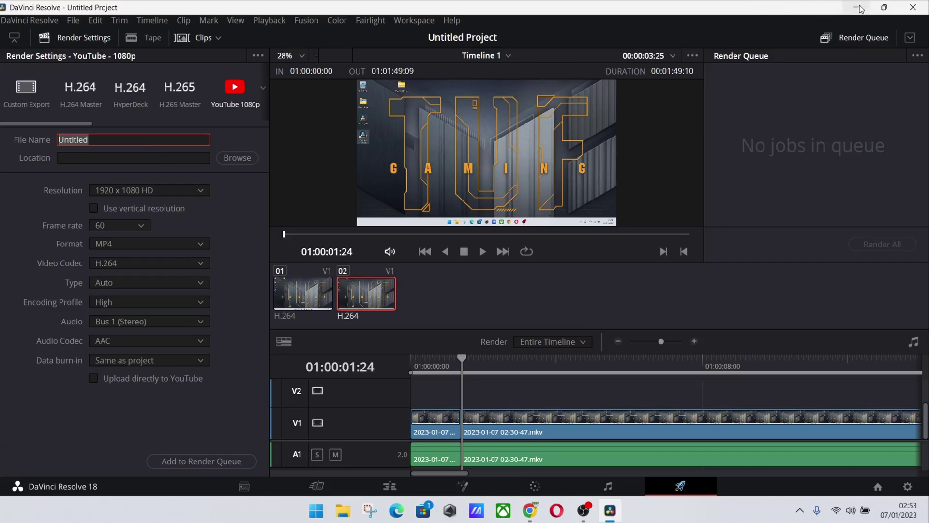
pyautogui.click(188, 466)
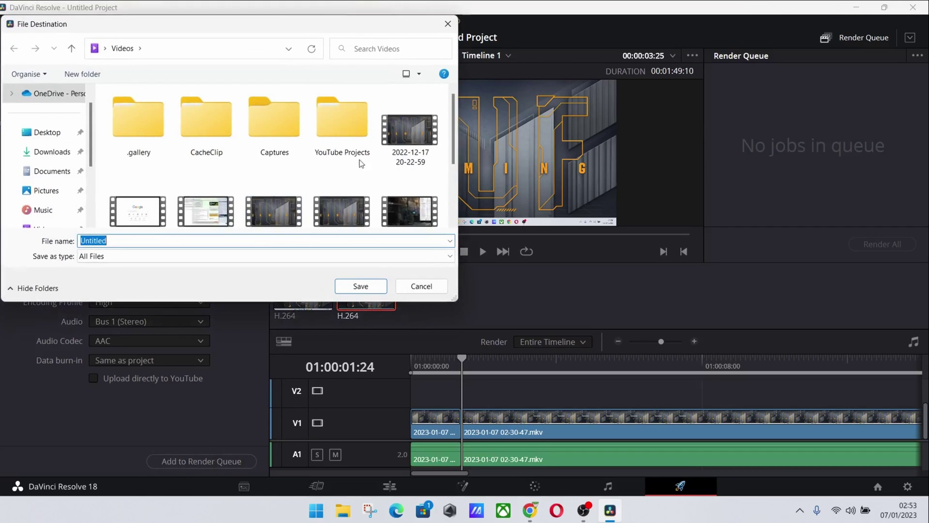
pyautogui.click(448, 25)
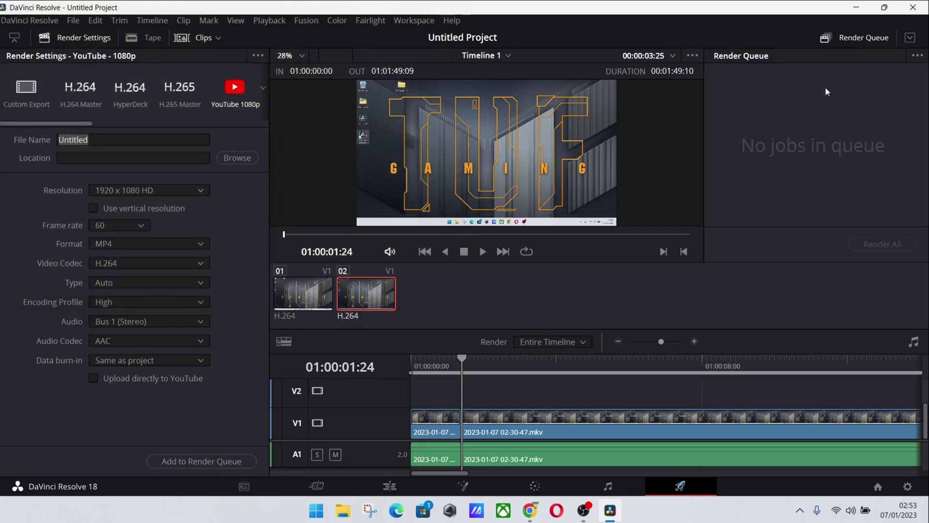